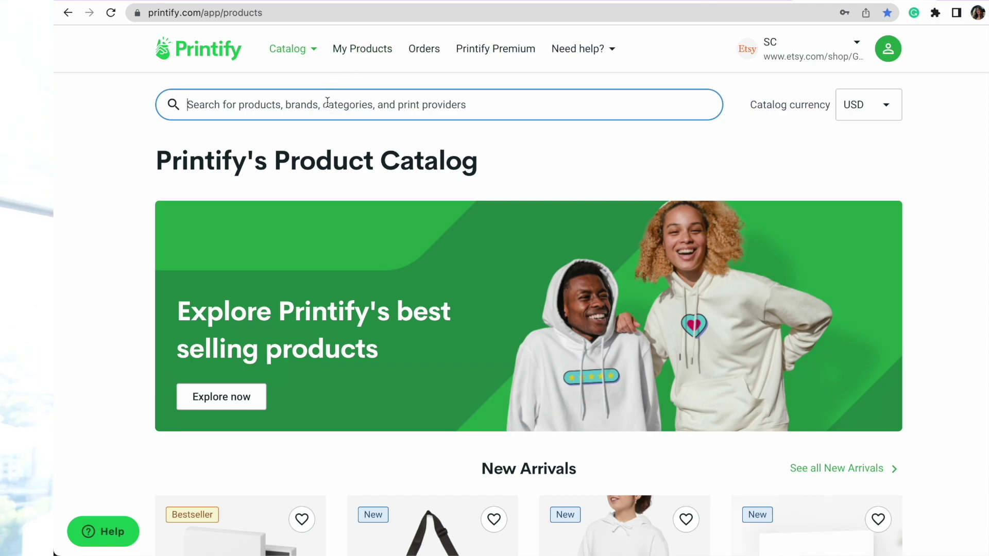
Search the product catalog for "journal" and look through the matching products.
type("journal")
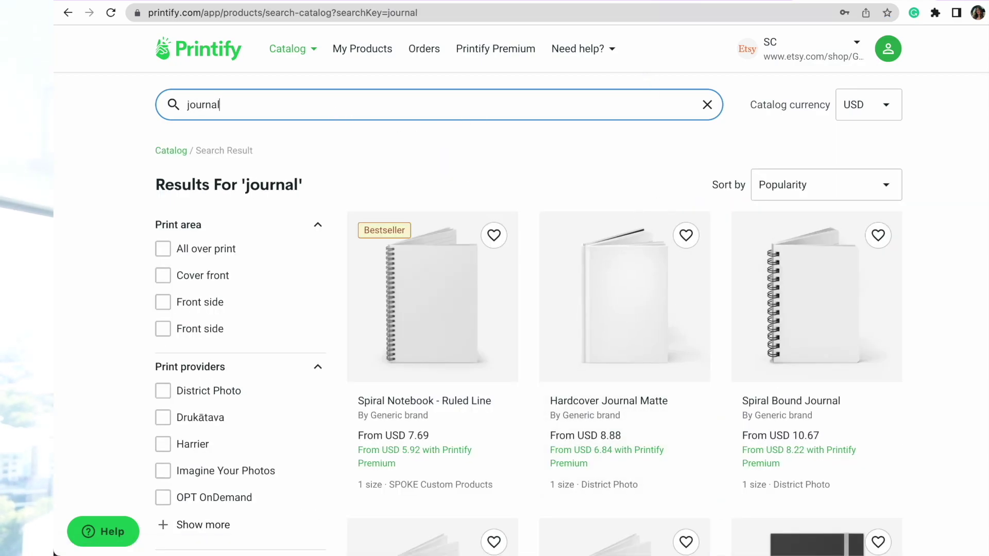
scroll(978, 218, "down", 3)
scroll(527, 314, "up", 2)
scroll(527, 314, "down", 1)
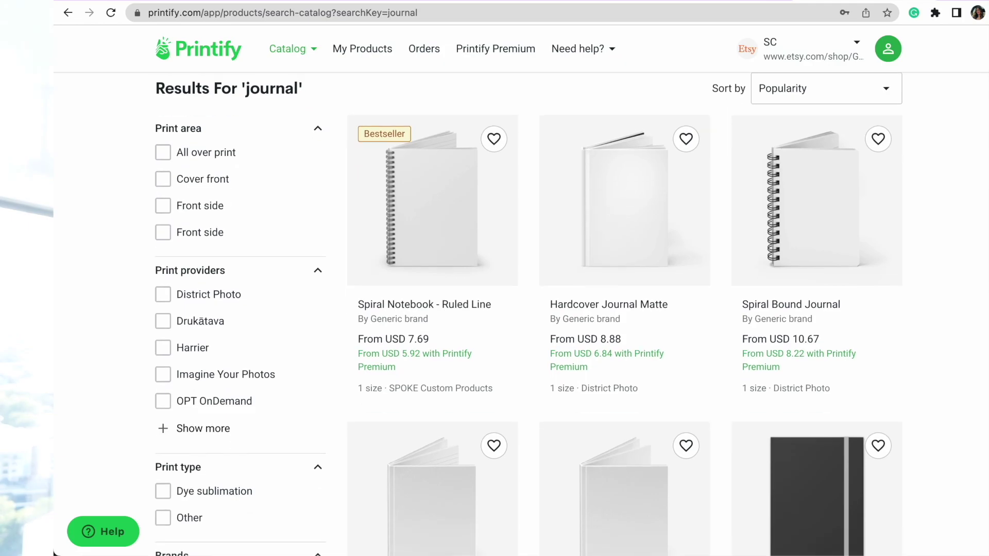
scroll(462, 189, "up", 1)
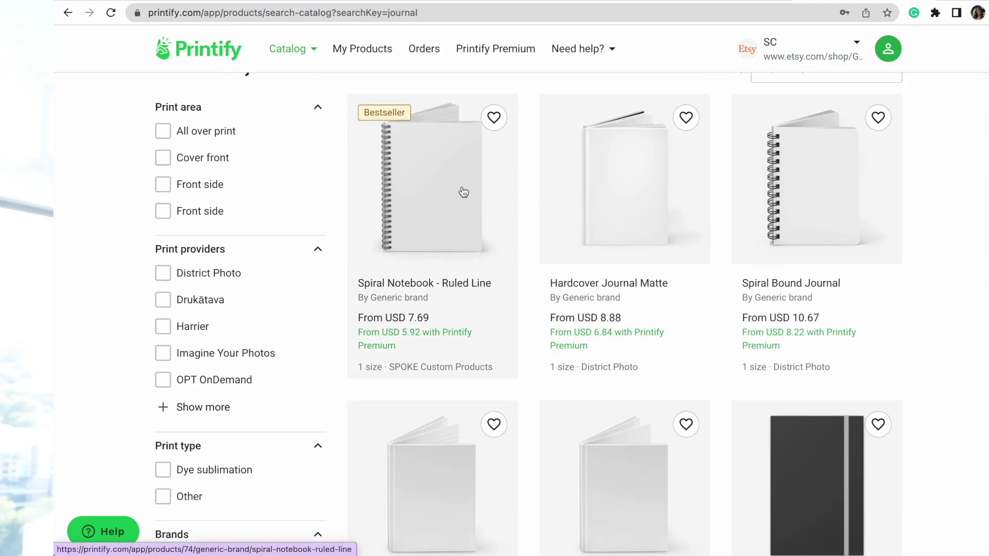
scroll(833, 230, "down", 5)
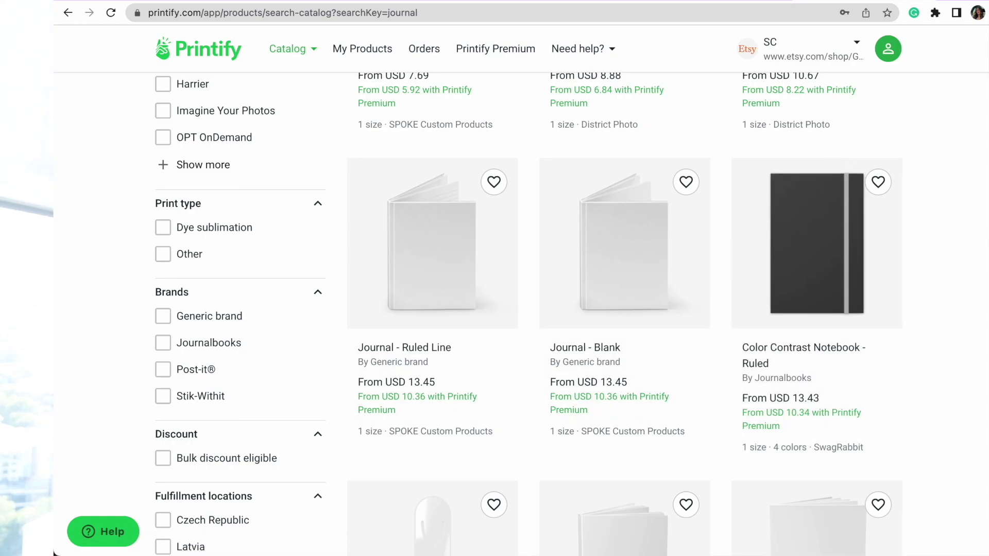
scroll(978, 303, "down", 8)
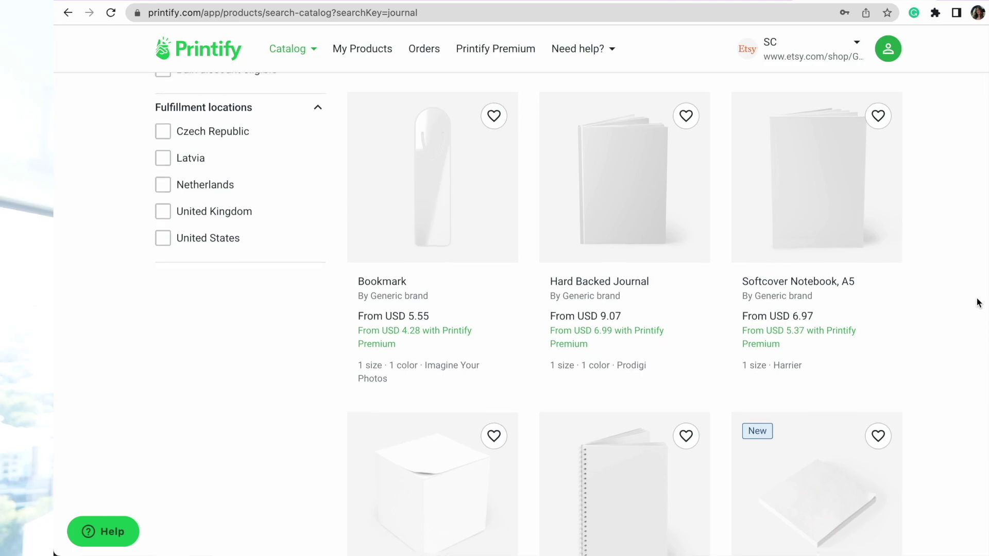
scroll(978, 303, "up", 9)
Open the Hardcover Journal Matte and start a design with the print provider District Photo.
left_click(623, 269)
scroll(828, 168, "down", 7)
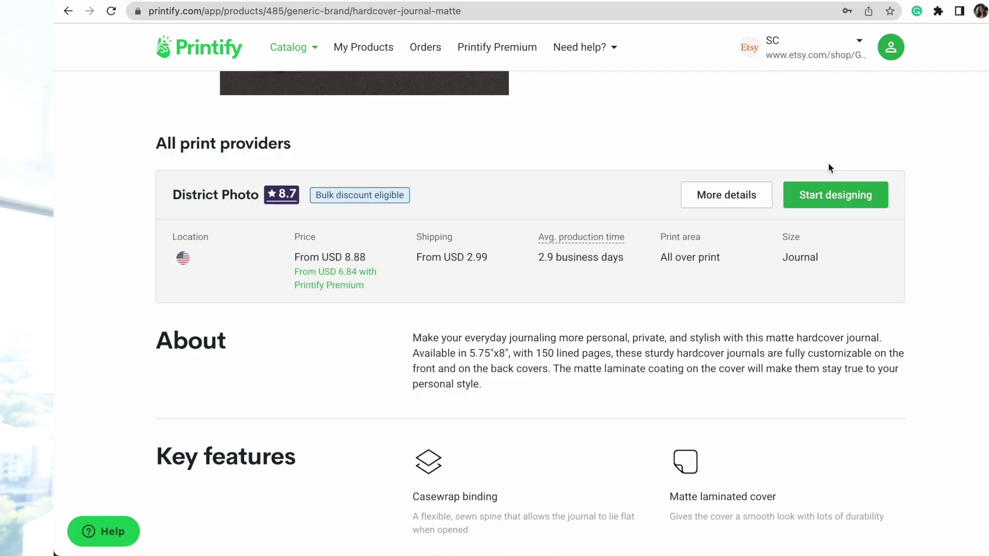
left_click(821, 194)
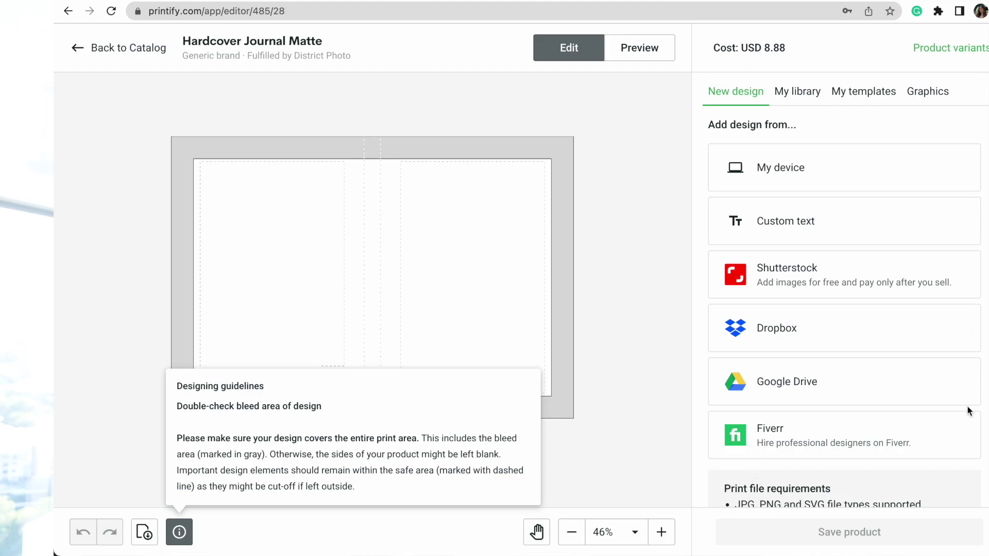
Check the journal's required print area size, switch to Canva and create a custom-size design of 4065 × 2850 px.
scroll(969, 411, "down", 2)
left_click_drag(735, 462, 837, 478)
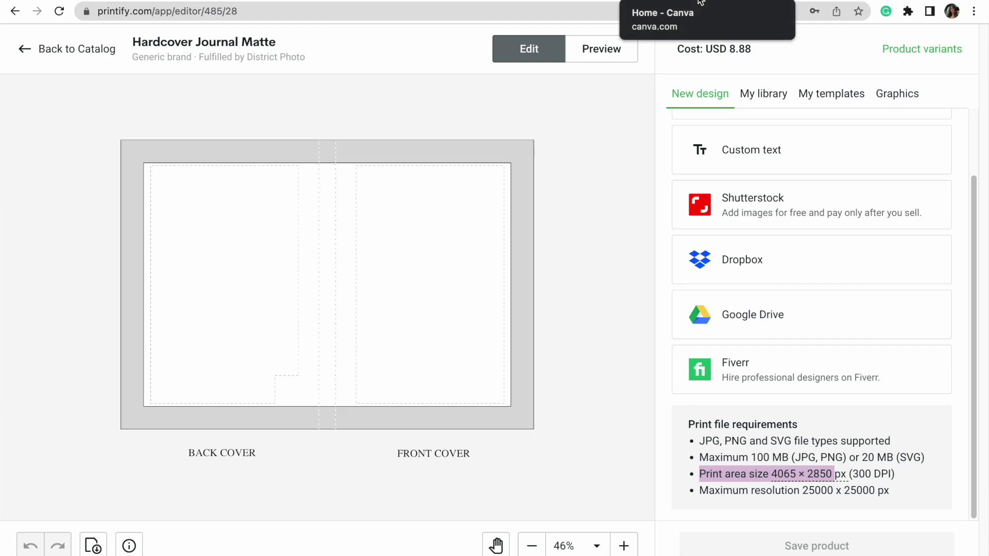
left_click(701, 2)
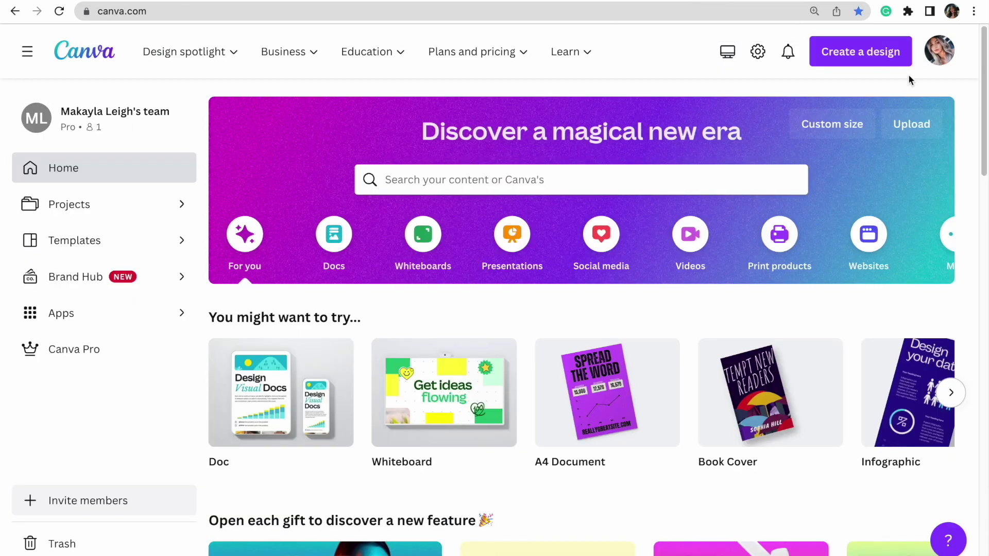
left_click(885, 61)
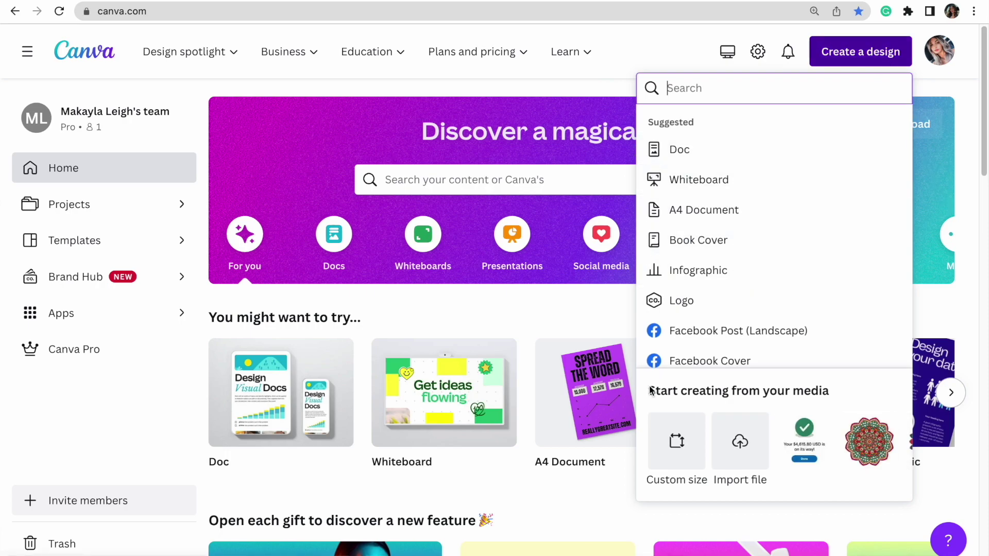
left_click(677, 440)
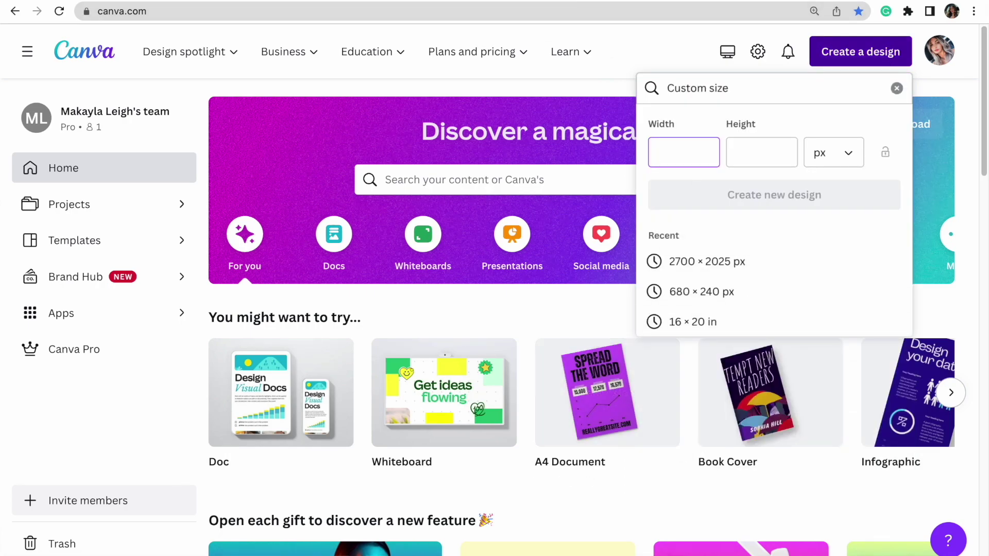
key("ctrl+shift+Tab")
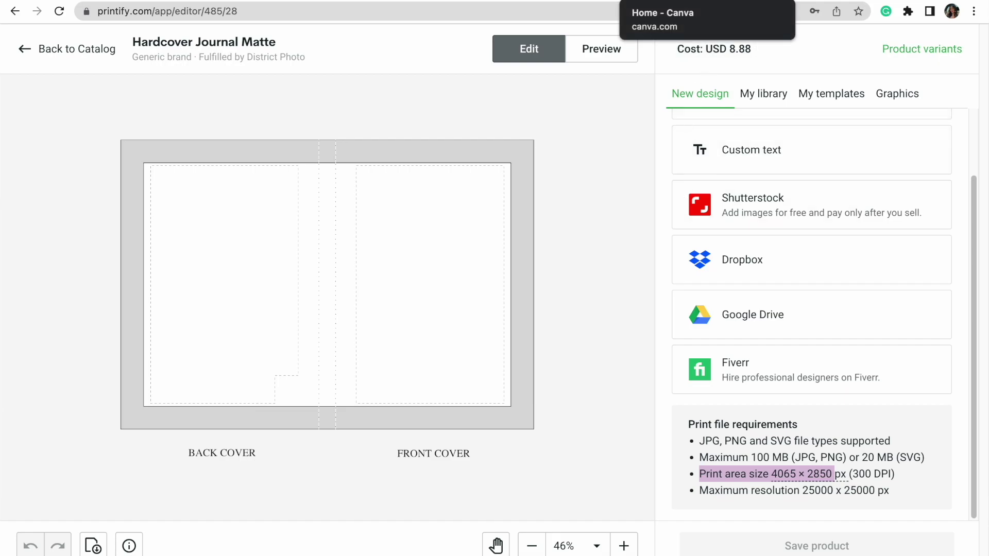
key("ctrl+Tab")
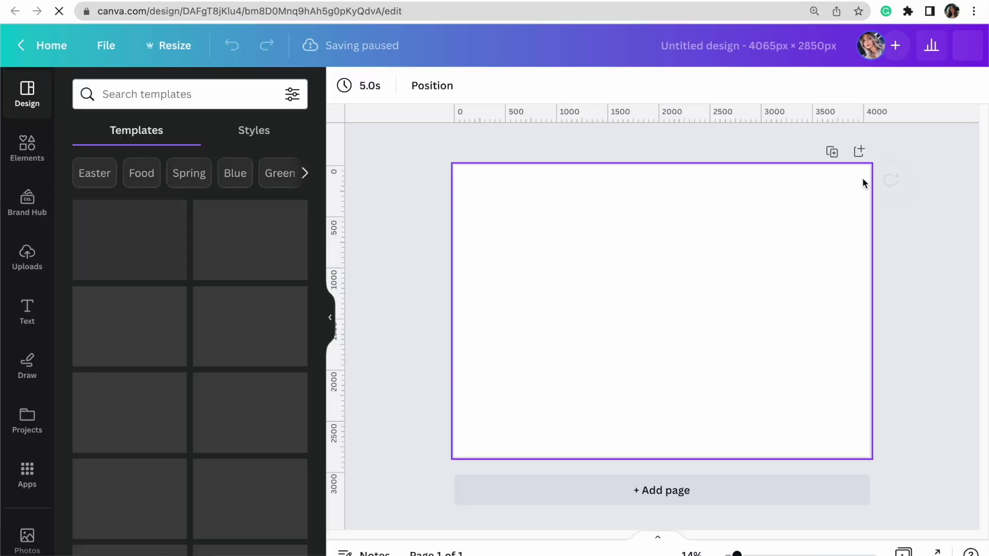
Add a thin full-height vertical line at the middle of the page to separate the back and front covers.
left_click(331, 322)
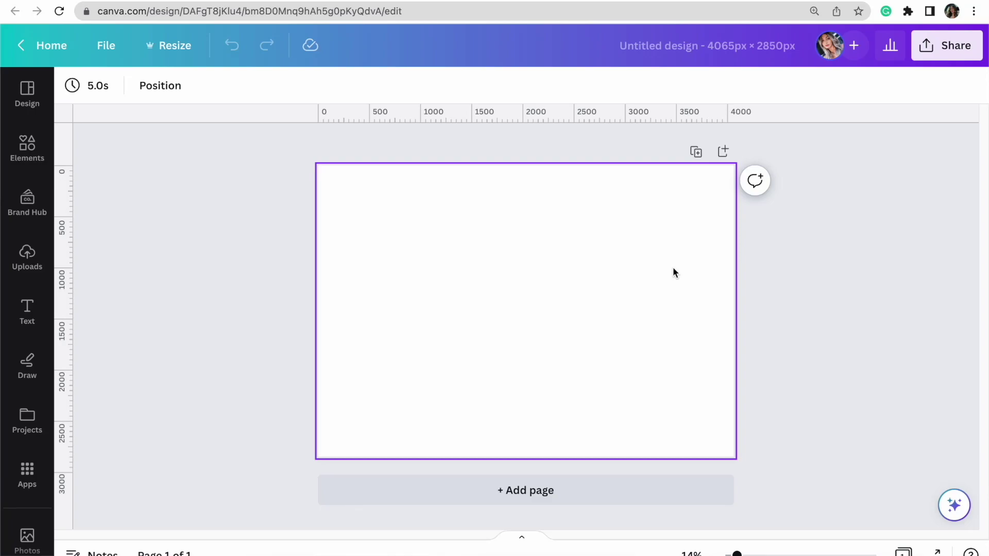
right_click(518, 263)
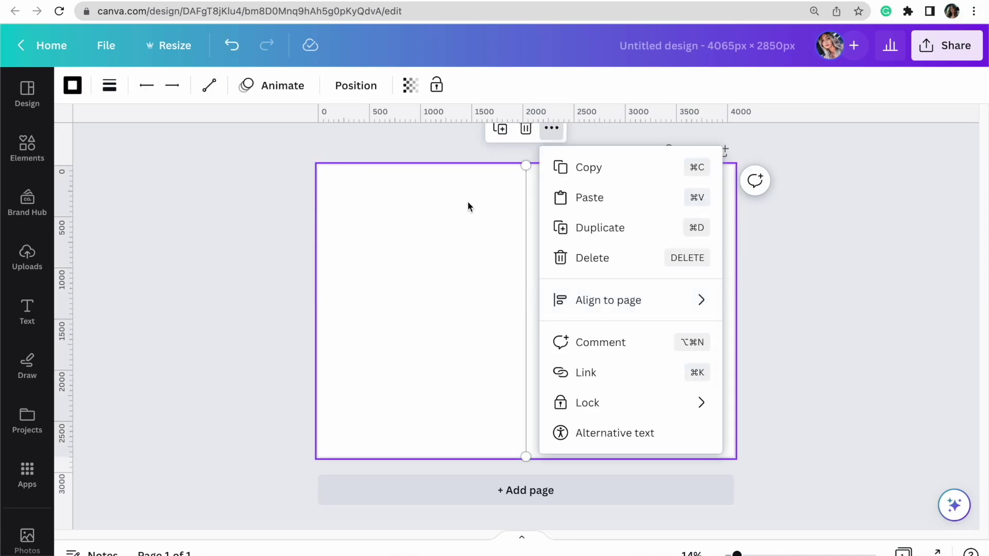
left_click(841, 230)
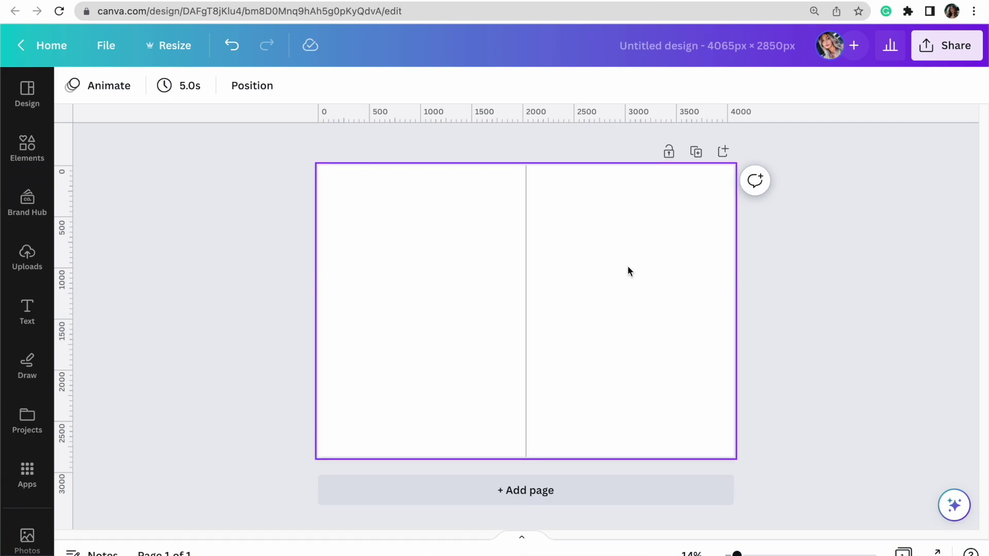
Switch to Creative Fabrica, look through the results for "gradient background" and open the Aura Love Gradient Background.
left_click(28, 149)
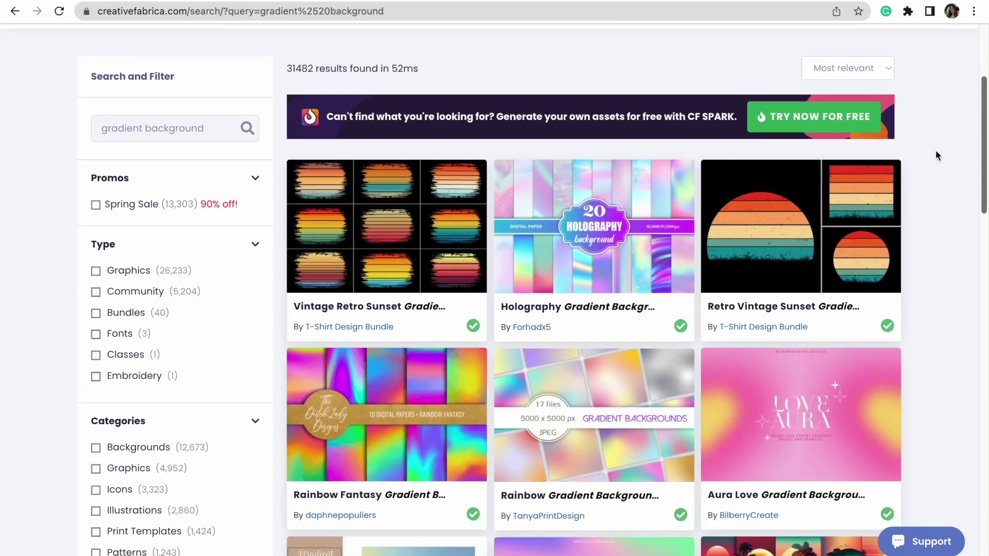
scroll(935, 150, "up", 3)
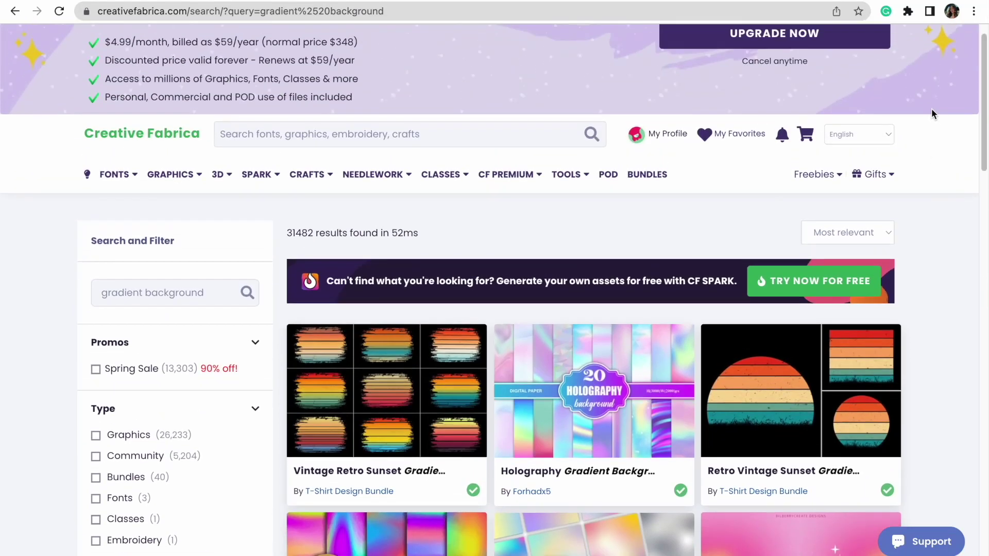
left_click_drag(986, 102, 957, 183)
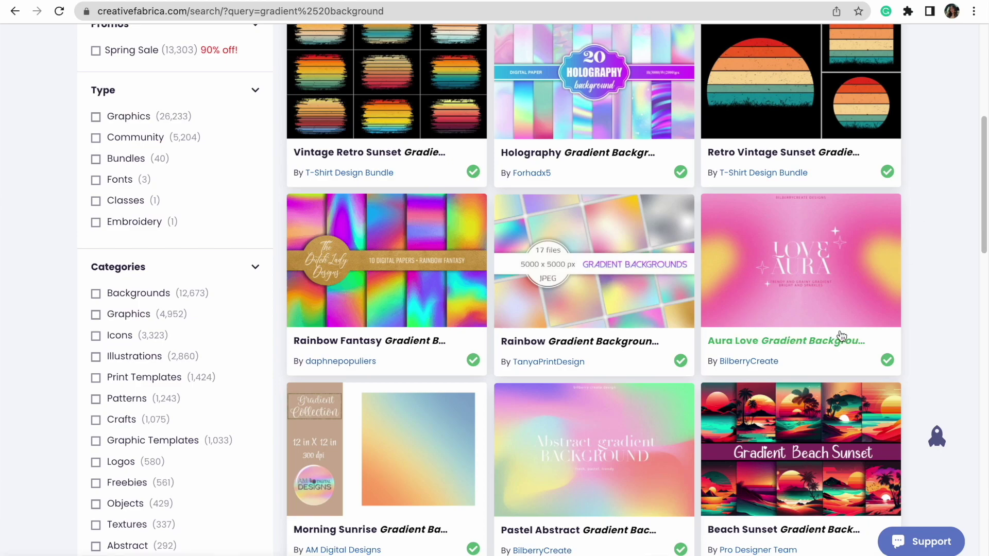
left_click(719, 253)
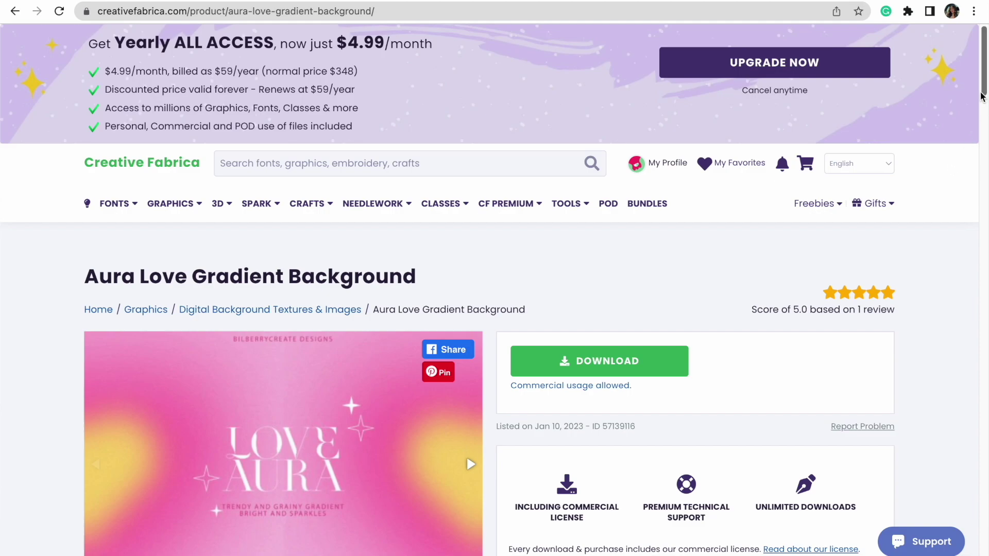
Download the Aura Love Gradient Background graphic.
left_click_drag(982, 103, 980, 143)
scroll(980, 144, "up", 1)
left_click(594, 120)
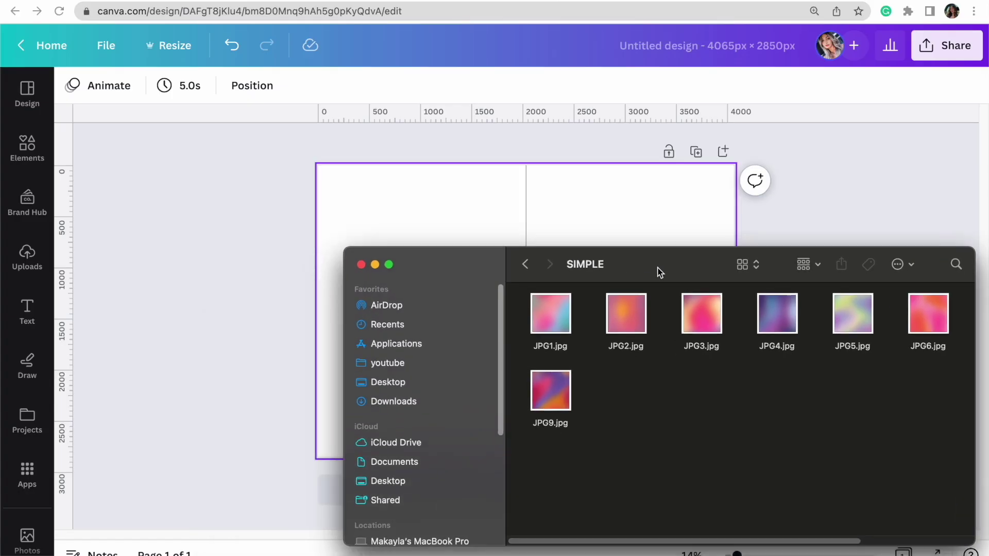
Switch to the Canva design and add JPG2.jpg from the SIMPLE folder to the page.
left_click_drag(655, 271, 477, 349)
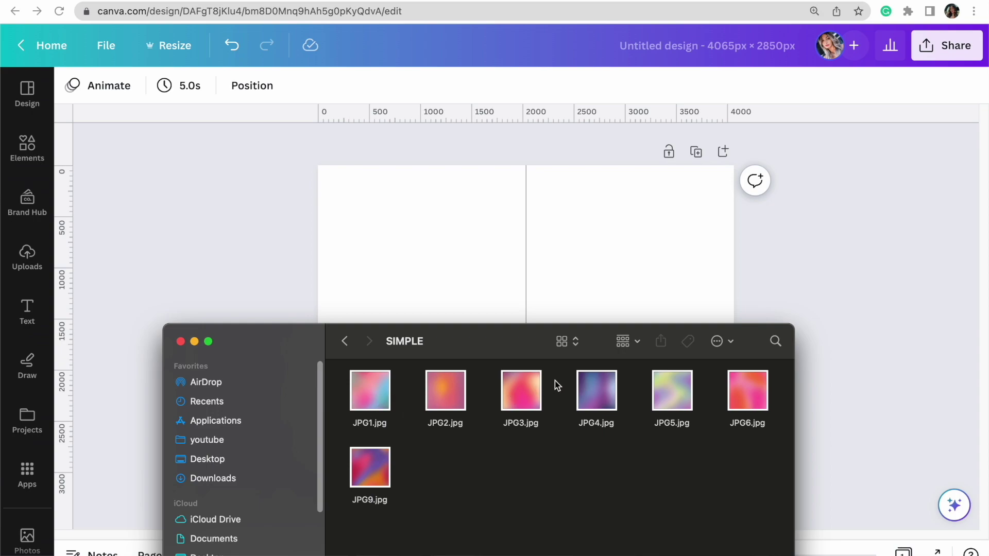
left_click_drag(456, 395, 579, 256)
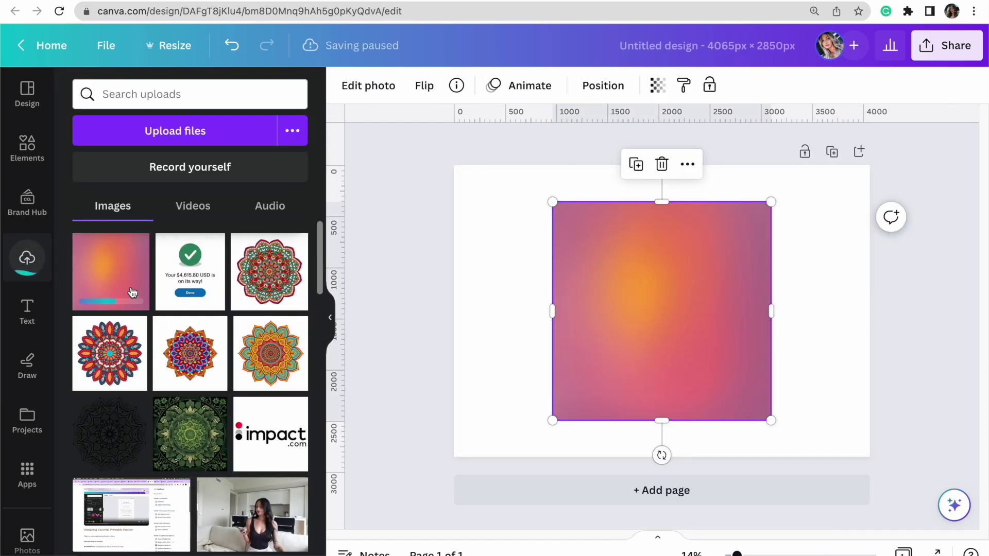
left_click(335, 310)
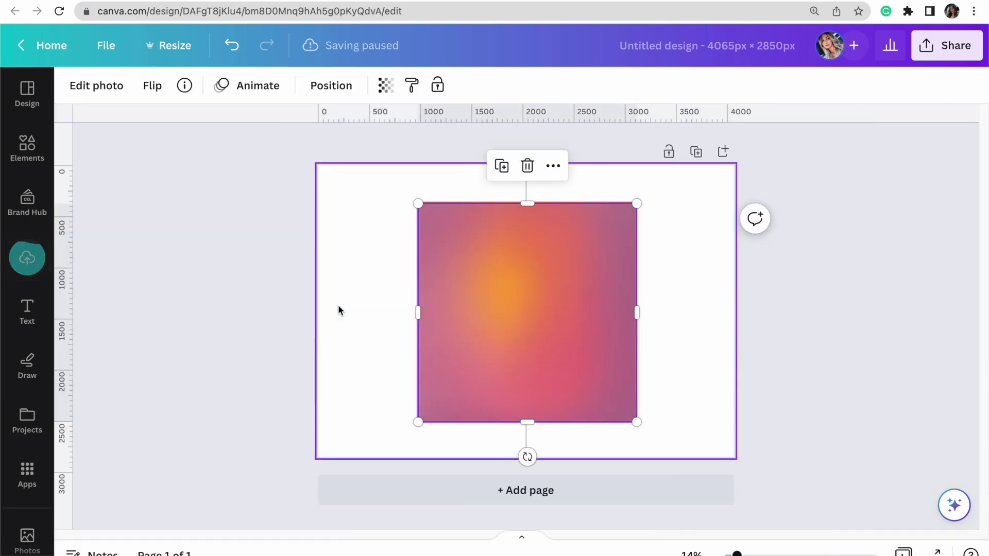
Enlarge and reposition the orange-pink gradient image to cover the whole page, behind the middle line.
left_click_drag(417, 204, 354, 140)
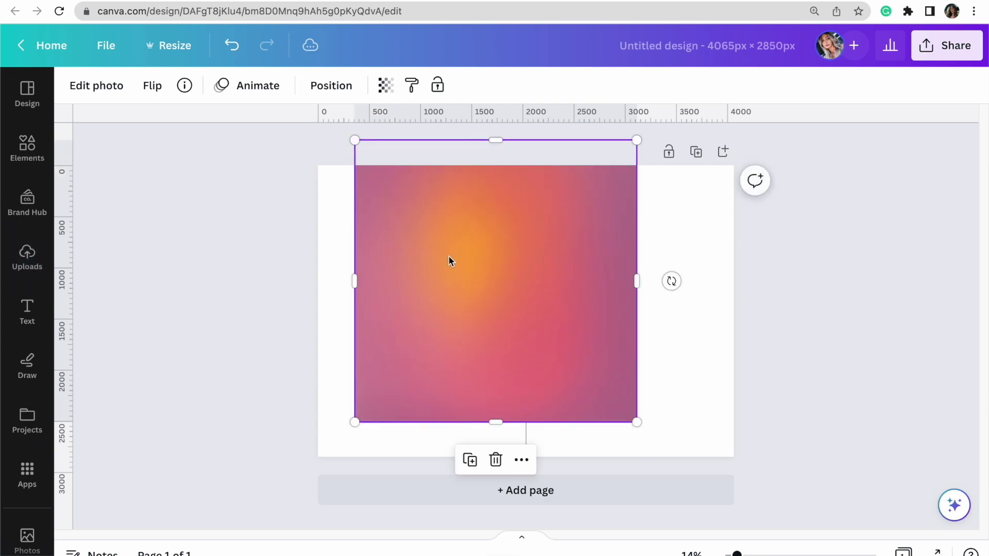
left_click_drag(450, 261, 386, 260)
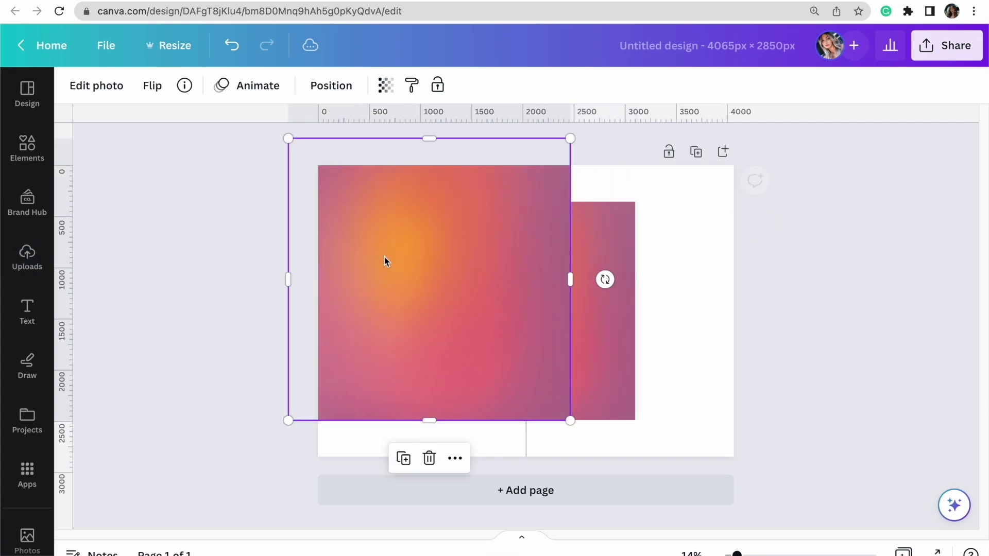
left_click(523, 350)
left_click_drag(570, 280, 776, 280)
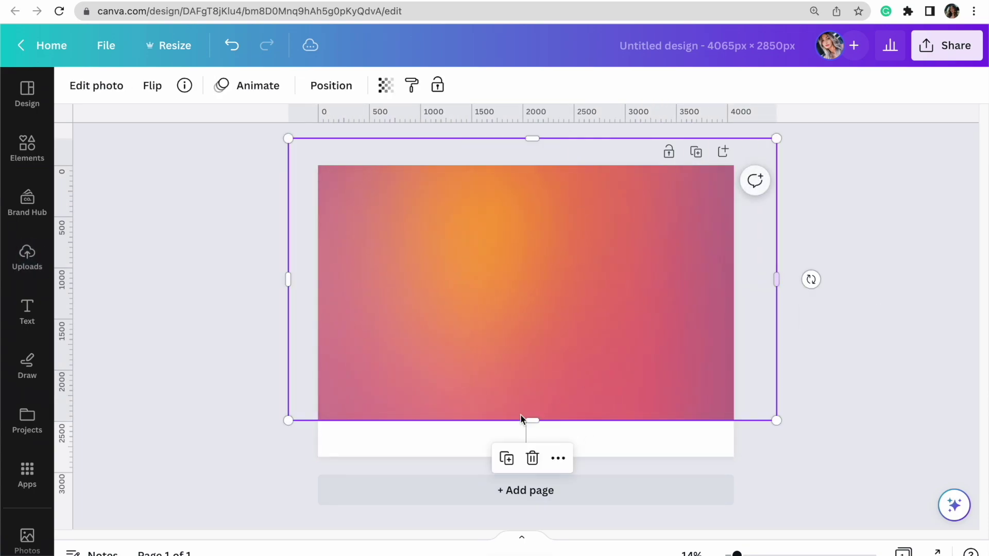
left_click_drag(530, 420, 530, 462)
left_click_drag(569, 327, 666, 346)
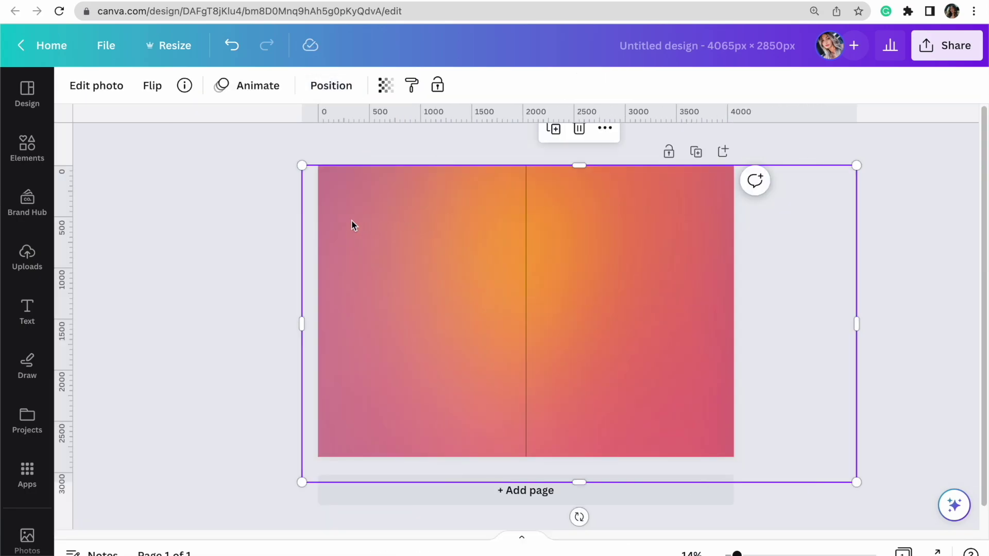
left_click(202, 266)
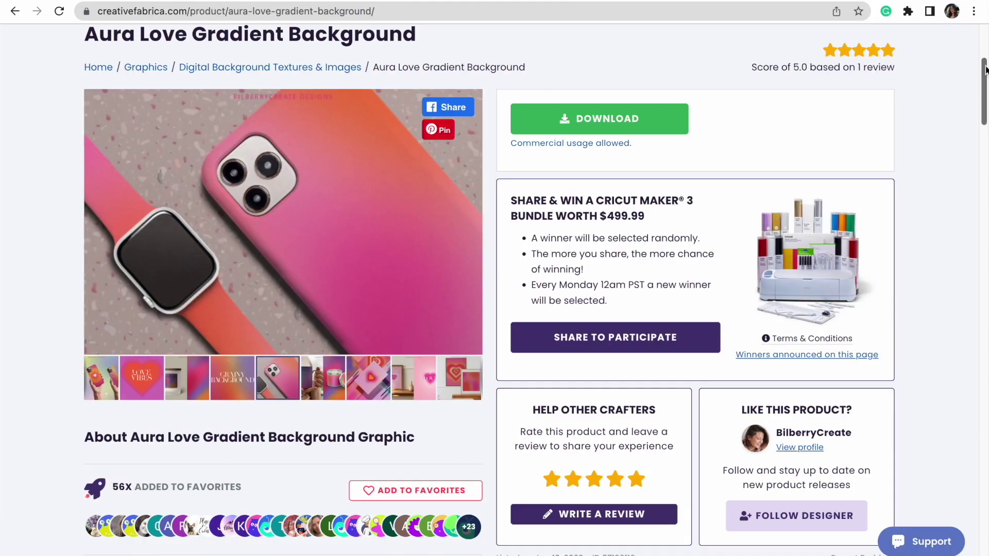
Switch to Creative Fabrica, open the list of all font categories and look through it.
left_click_drag(984, 82, 977, 23)
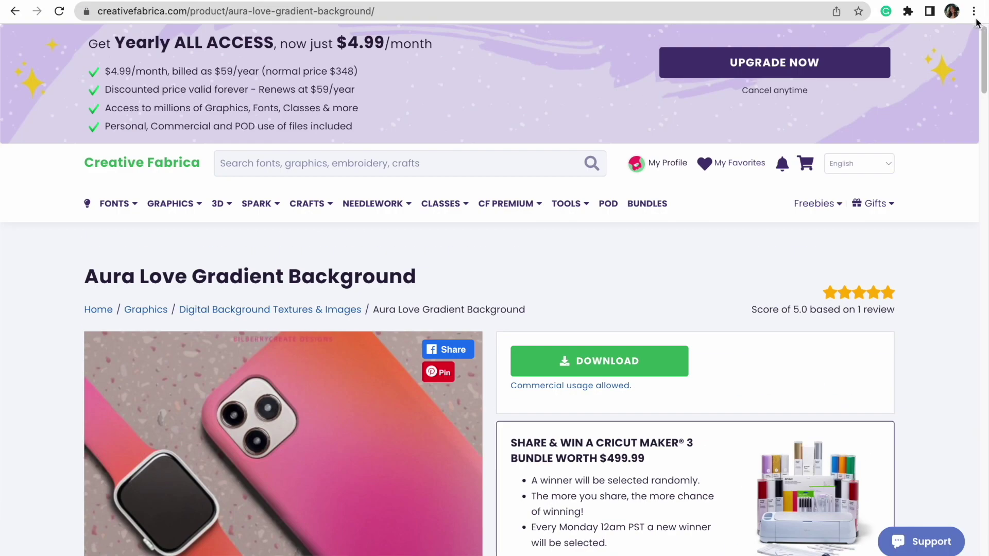
mouse_move(121, 206)
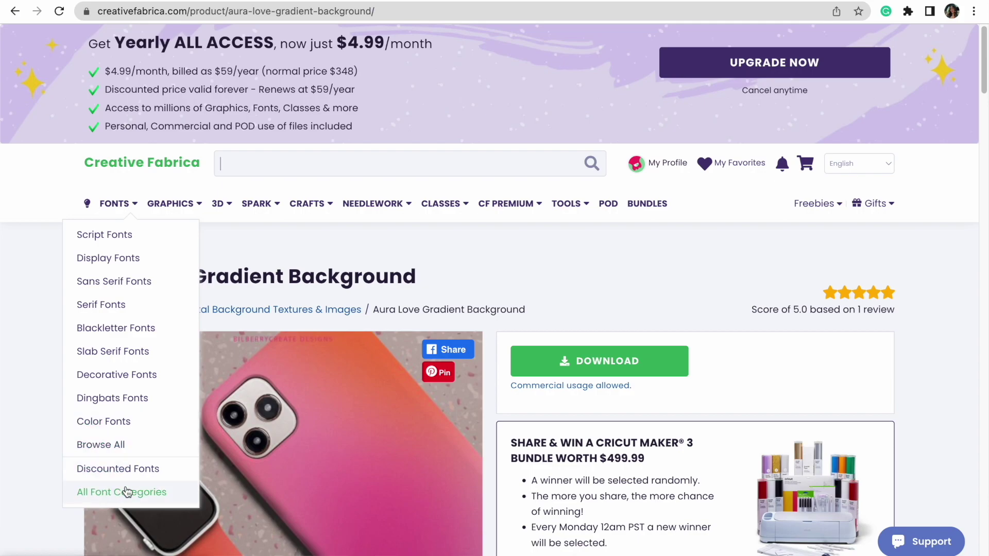
left_click(107, 496)
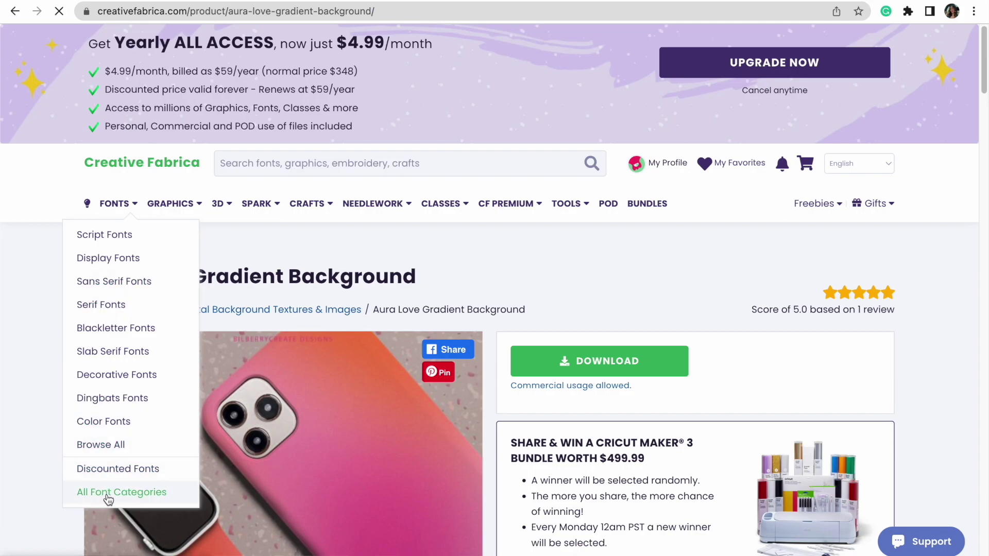
scroll(964, 102, "down", 5)
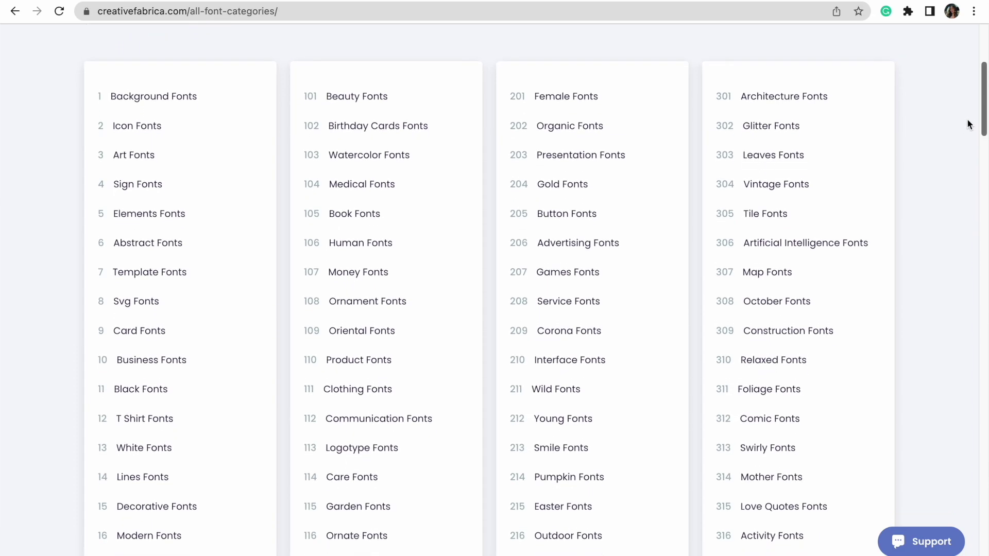
Look through Creative Fabrica's results for "manifest font" and open The Squaren font.
scroll(969, 124, "down", 1)
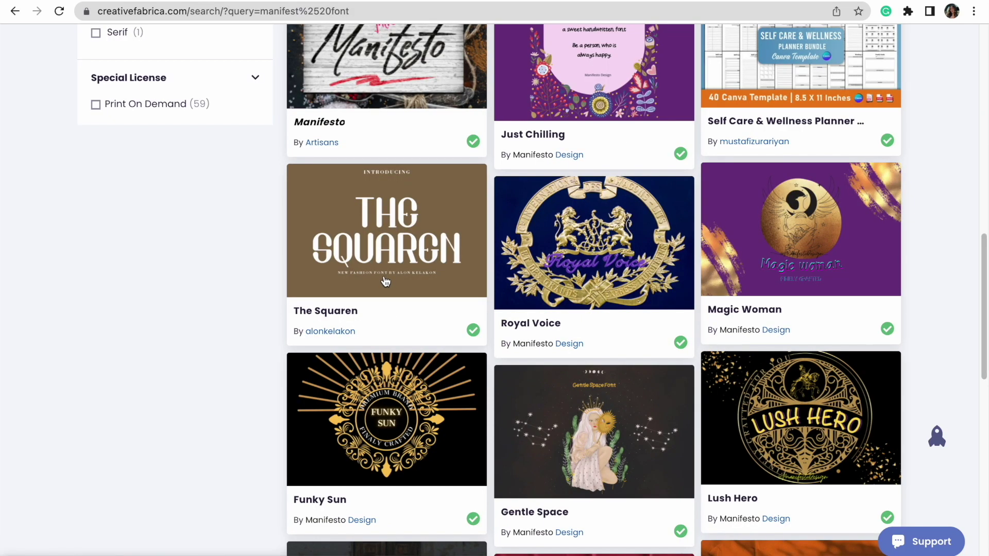
left_click(486, 245)
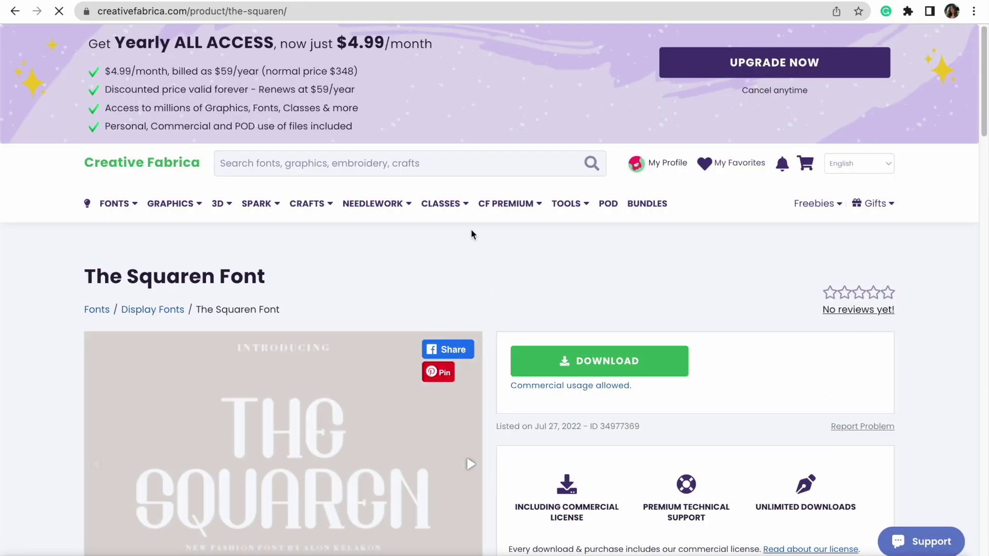
Look over The Squaren Font's product page and download the font.
scroll(985, 99, "down", 10)
scroll(985, 98, "up", 10)
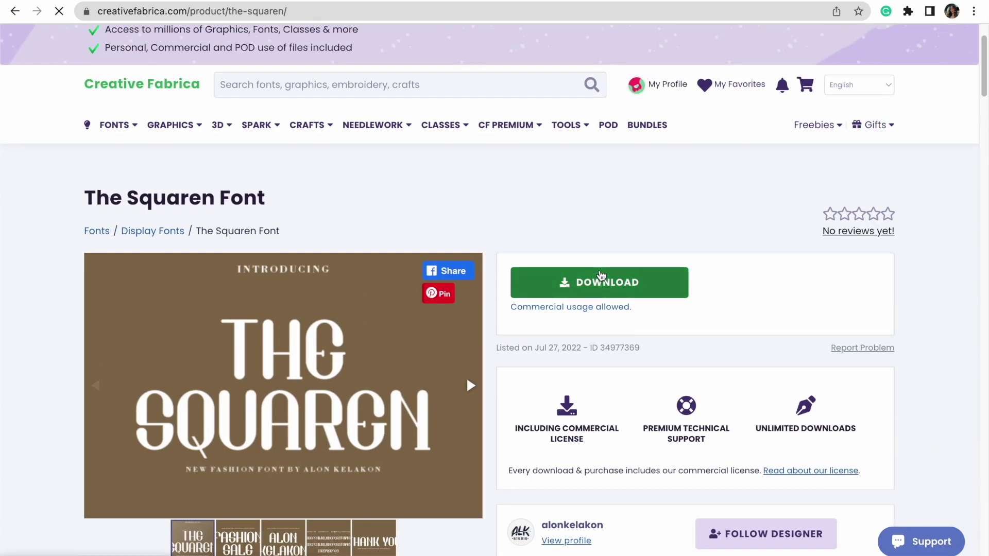
left_click(530, 290)
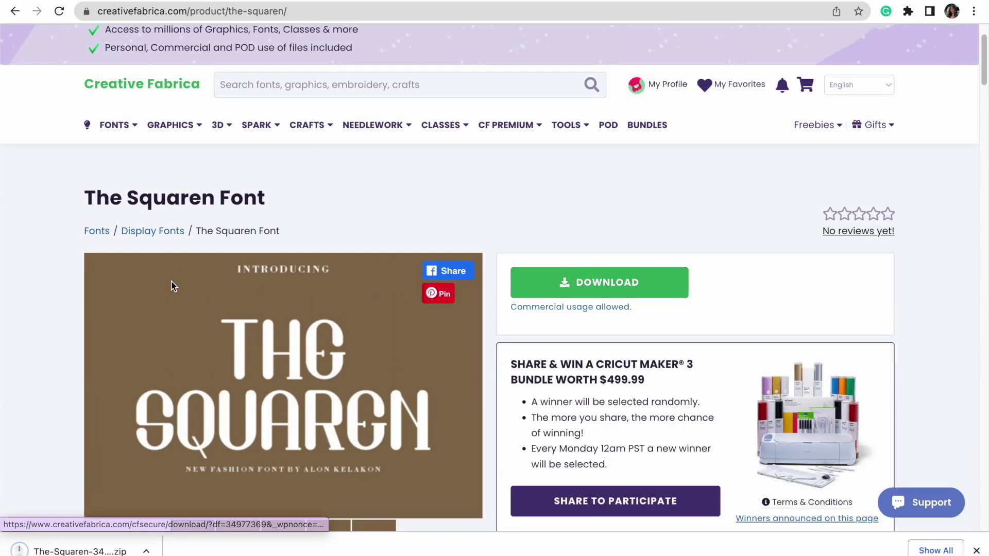
Switch to the Canva design and move the small heading text onto the front cover, to the right of the middle line.
key("ctrl+Tab")
left_click(79, 551)
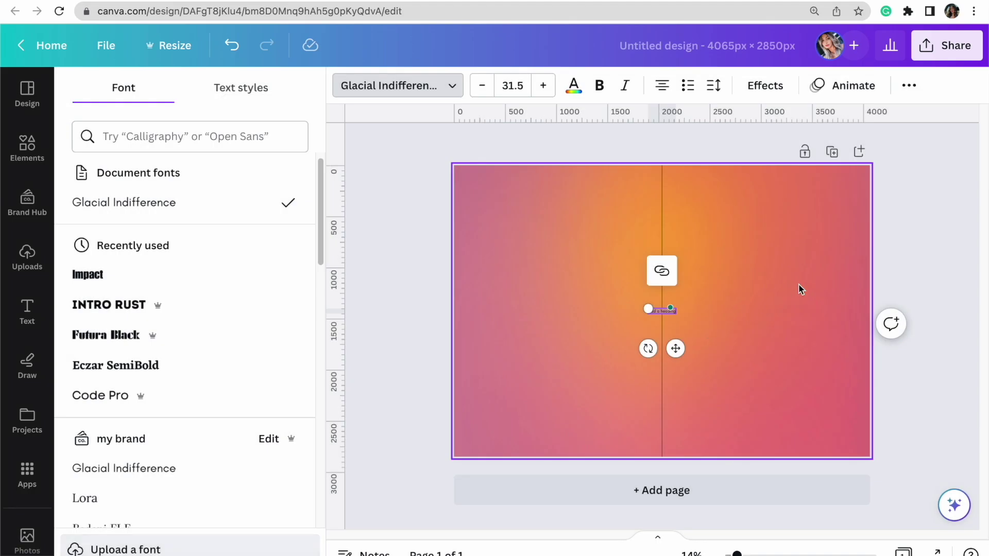
left_click(795, 263)
left_click_drag(662, 309, 734, 275)
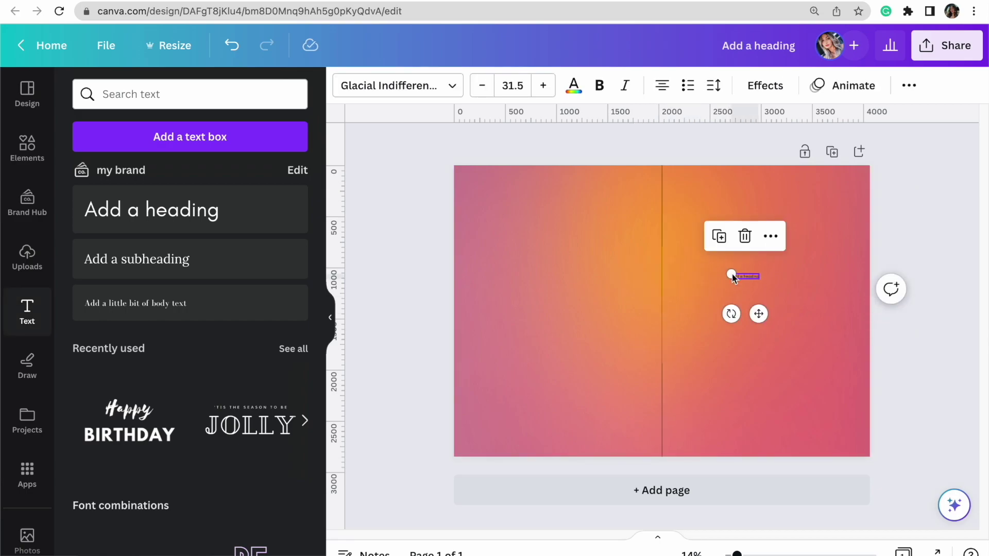
Apply the uploaded font The Squaren Regular to the heading.
left_click(451, 90)
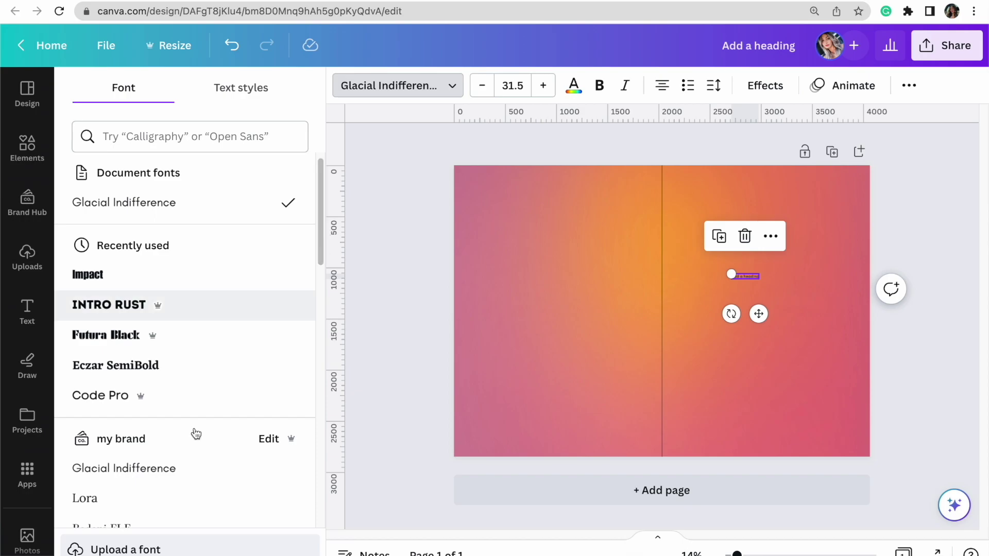
left_click(119, 552)
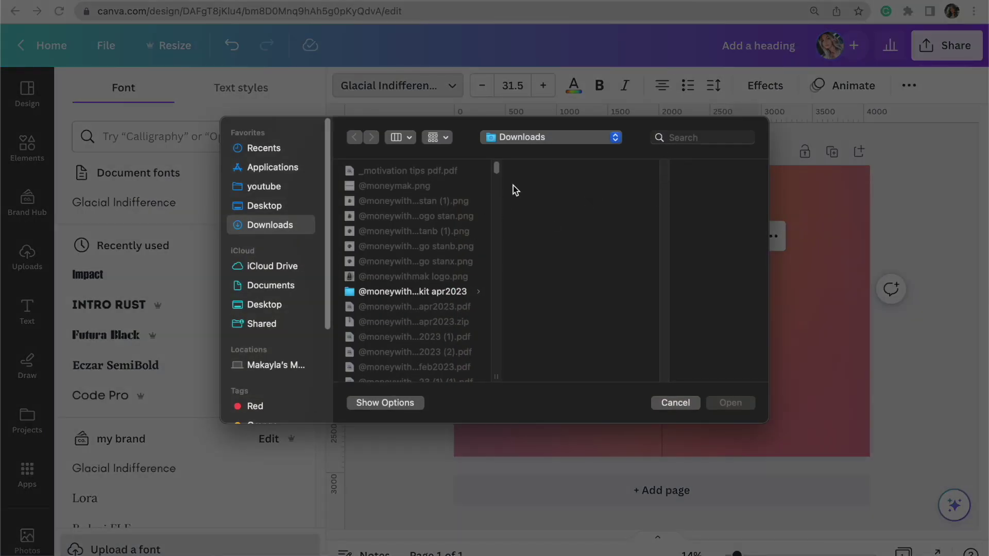
key("Escape")
scroll(310, 283, "down", 10)
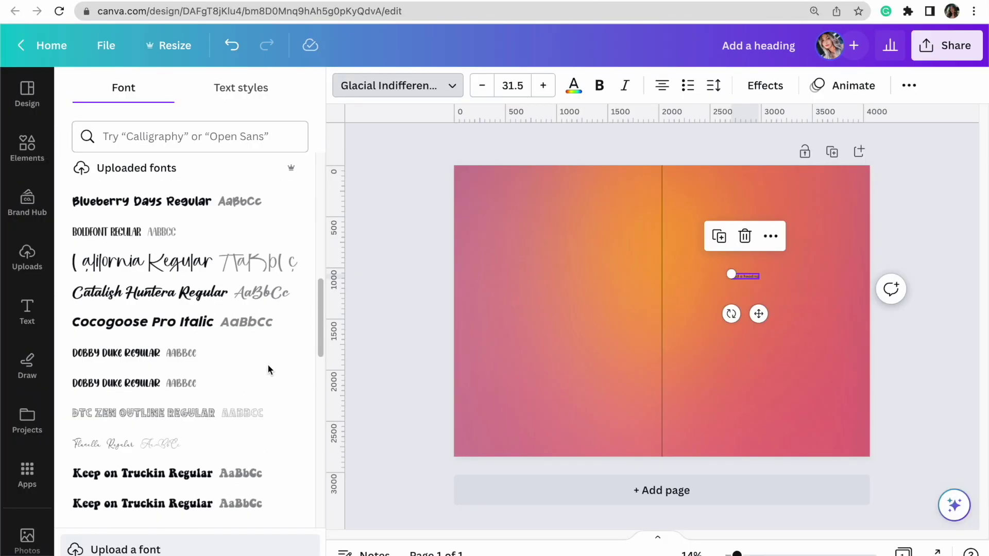
scroll(236, 415, "down", 10)
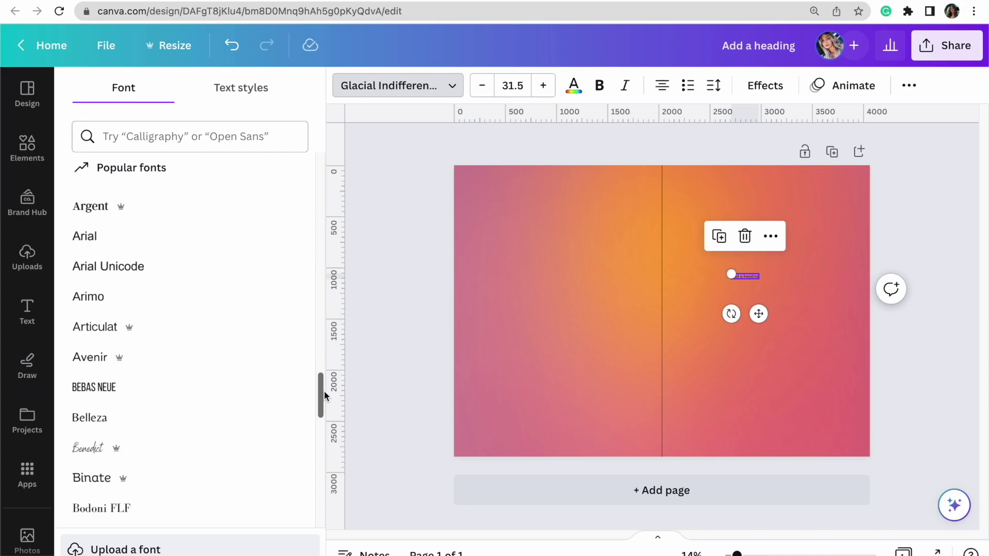
left_click_drag(321, 392, 323, 338)
scroll(324, 335, "up", 5)
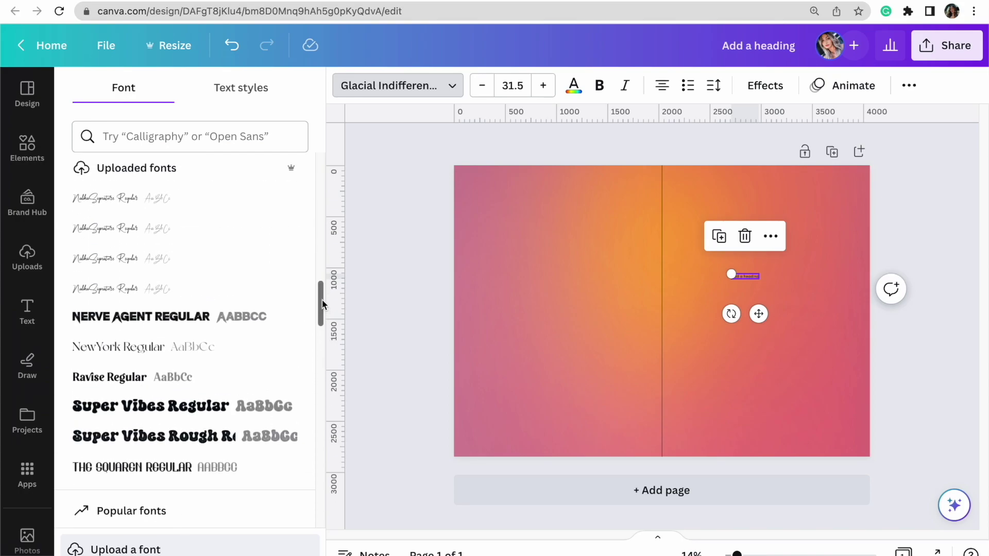
left_click(169, 472)
Enlarge the heading to span most of the front cover and reposition it in the cover's upper half.
left_click_drag(760, 279, 888, 319)
left_click_drag(819, 294, 784, 289)
left_click_drag(696, 296, 722, 294)
left_click(721, 319)
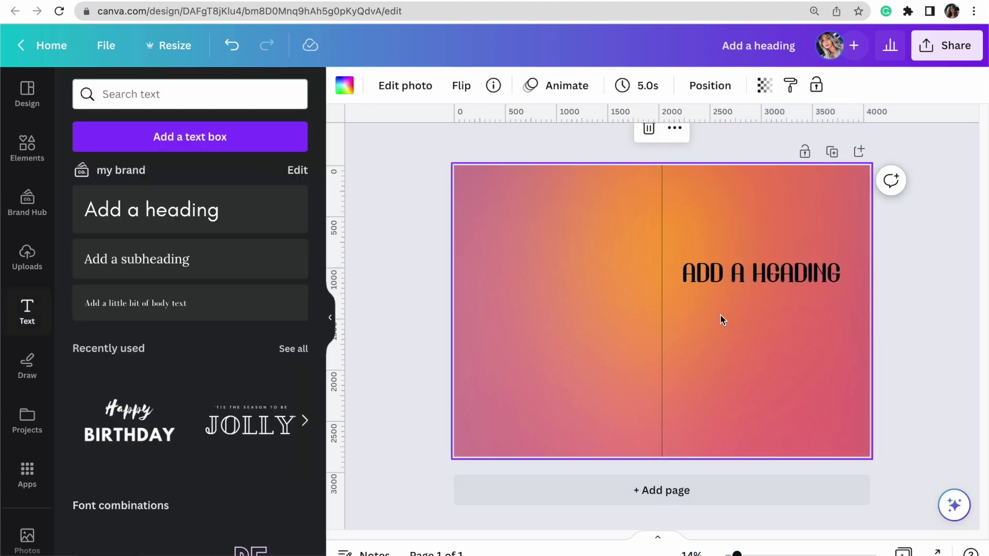
left_click(744, 269)
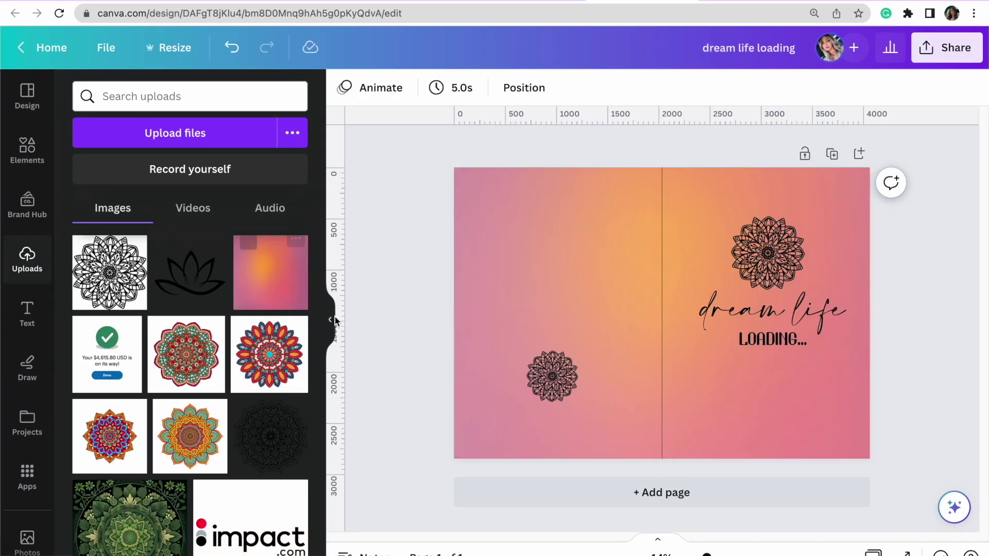
Download the finished "dream life loading" cover as a PNG at size 1, 4,065 × 2,850 px.
left_click(328, 317)
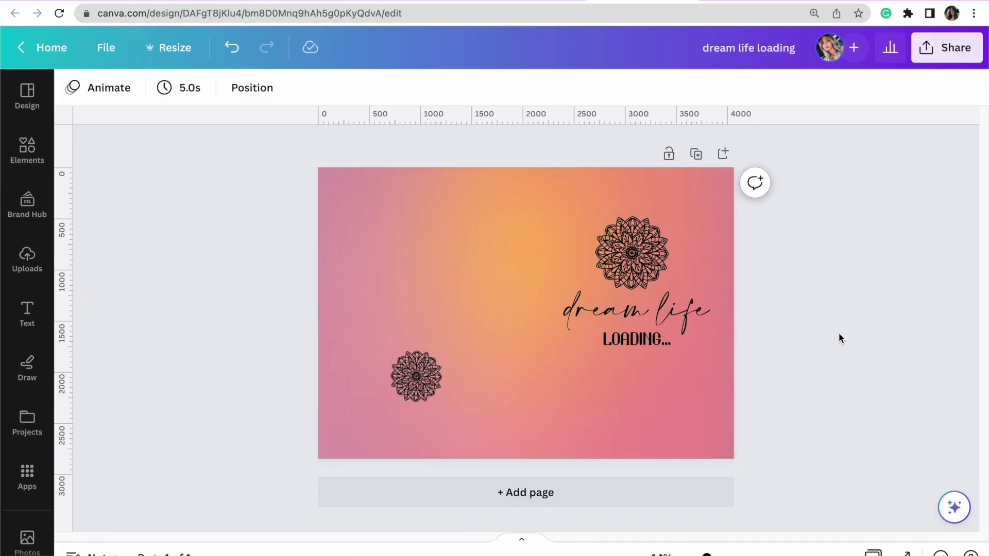
left_click(946, 47)
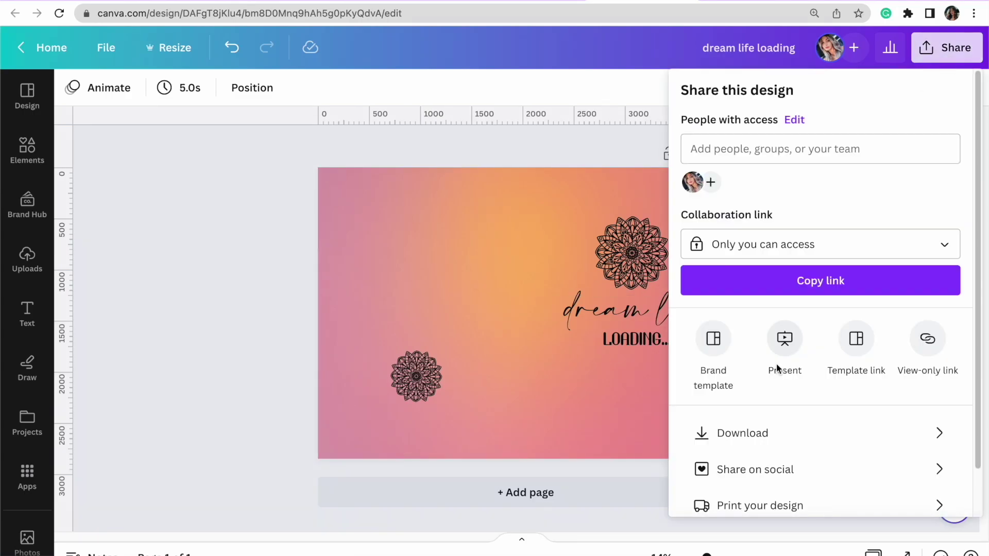
left_click(747, 440)
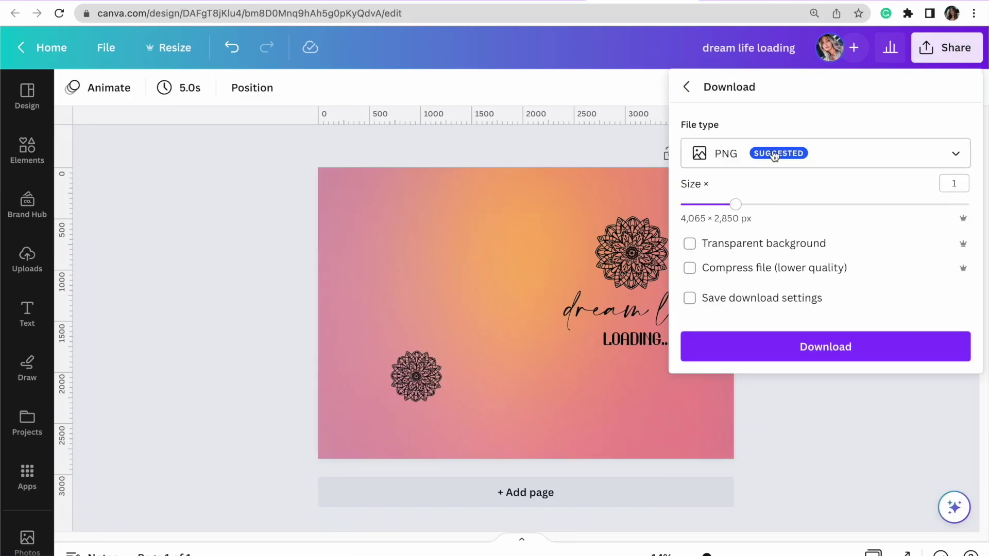
left_click(745, 349)
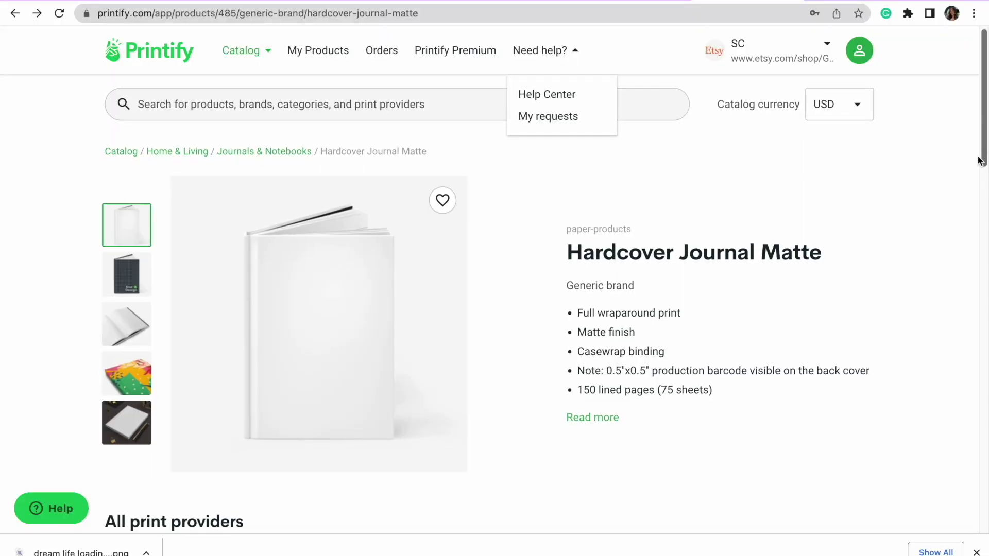
Start designing Printify's Hardcover Journal Matte with District Photo and add the downloaded "dream life loading" PNG to the cover.
scroll(941, 240, "down", 6)
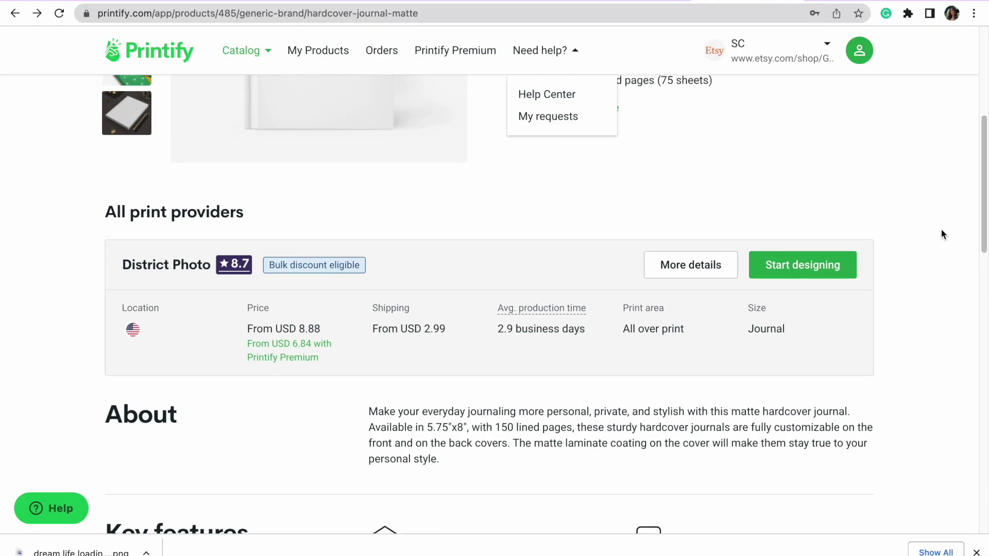
left_click(832, 267)
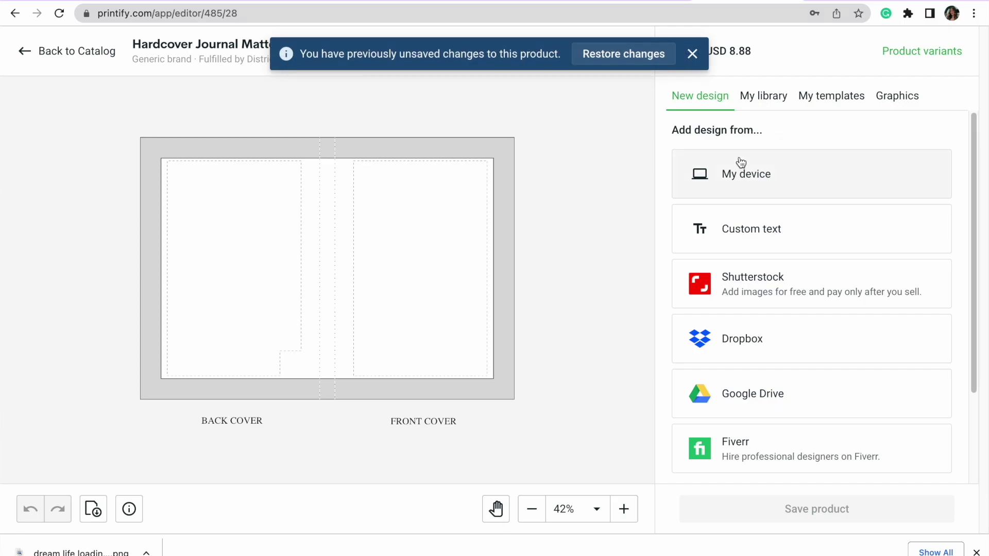
left_click_drag(97, 552, 261, 322)
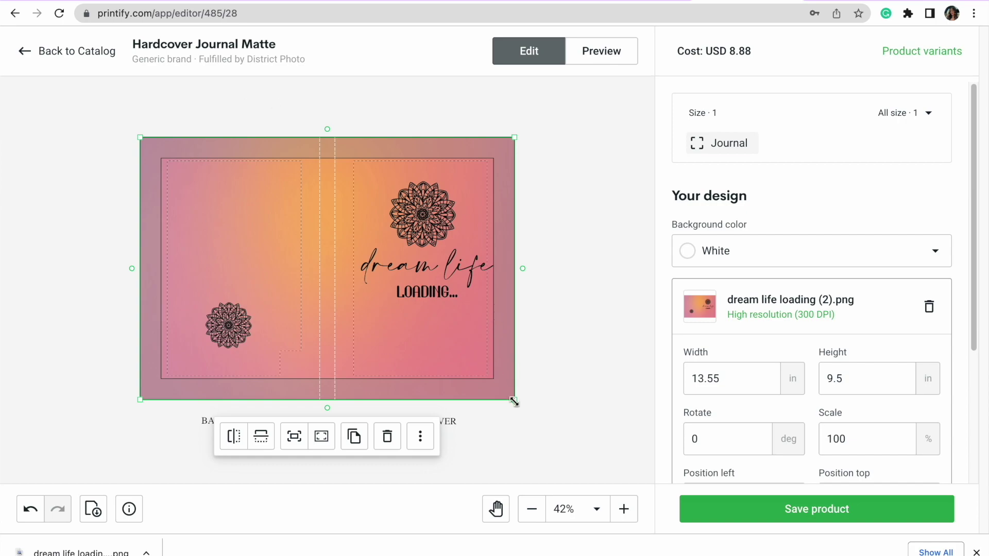
Scale the cover image down to 94.06 % (12.75 × 8.94 in) and center it so the lettering fits inside the front cover's safe area.
left_click_drag(514, 403, 506, 396)
left_click_drag(412, 315, 419, 325)
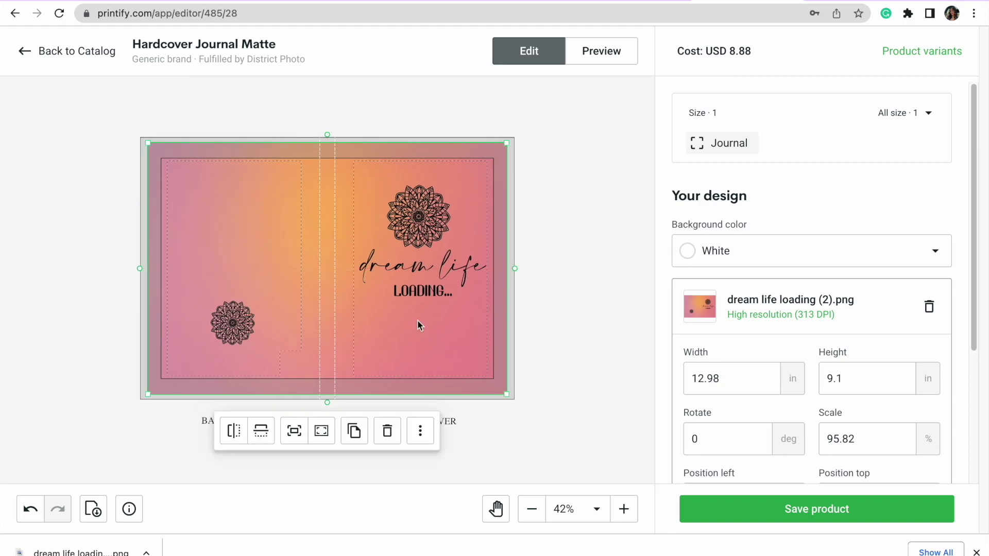
scroll(451, 283, "up", 1)
scroll(451, 282, "up", 5)
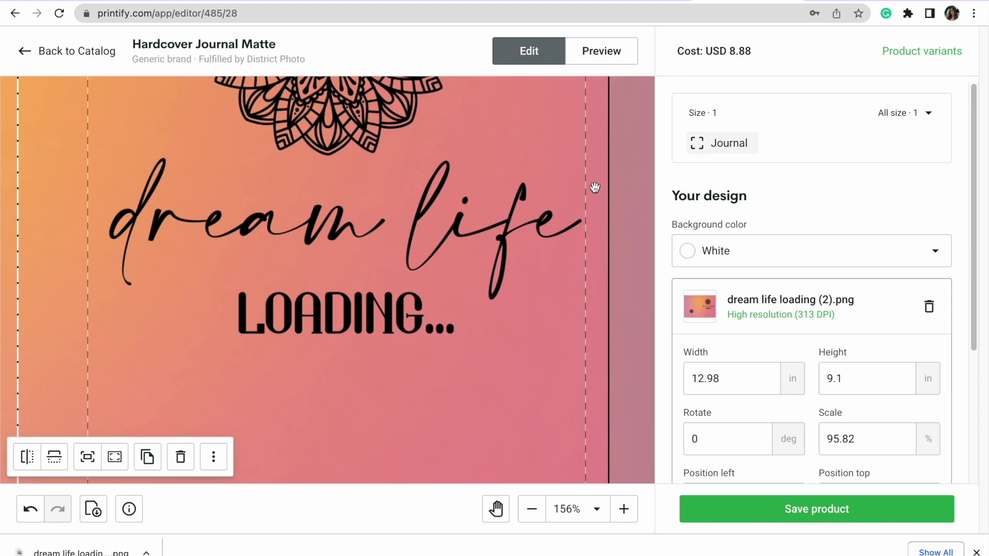
scroll(541, 201, "down", 3)
left_click_drag(505, 214, 507, 216)
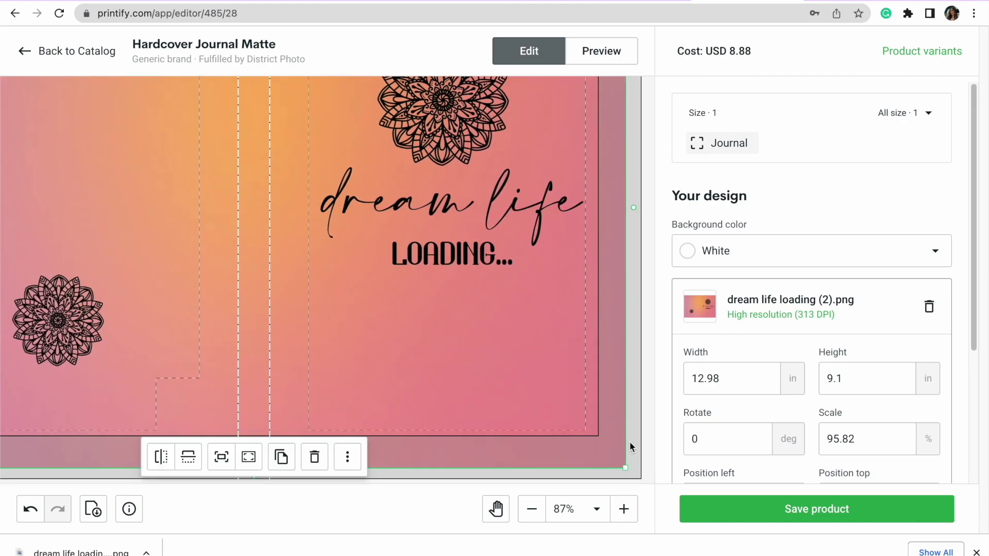
left_click_drag(627, 469, 611, 458)
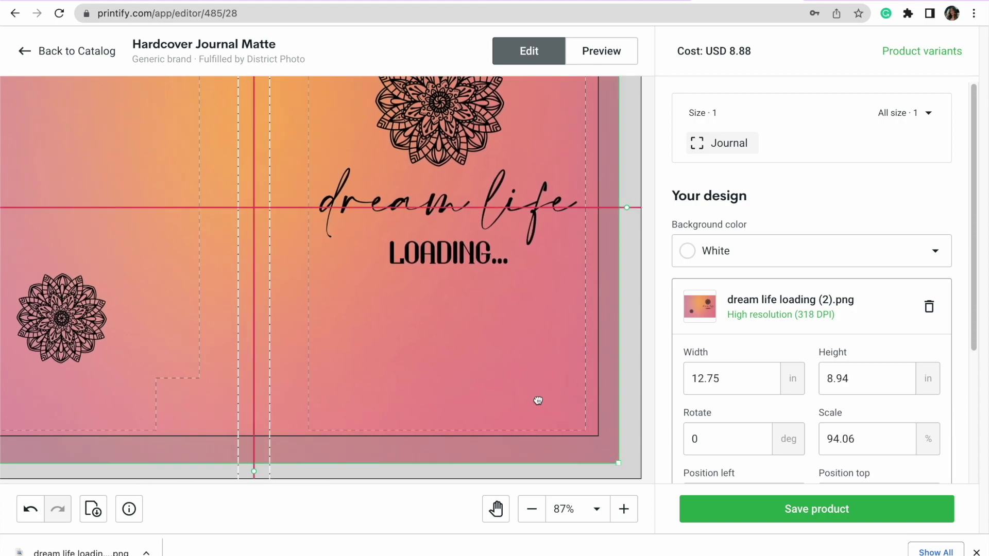
scroll(537, 401, "down", 4)
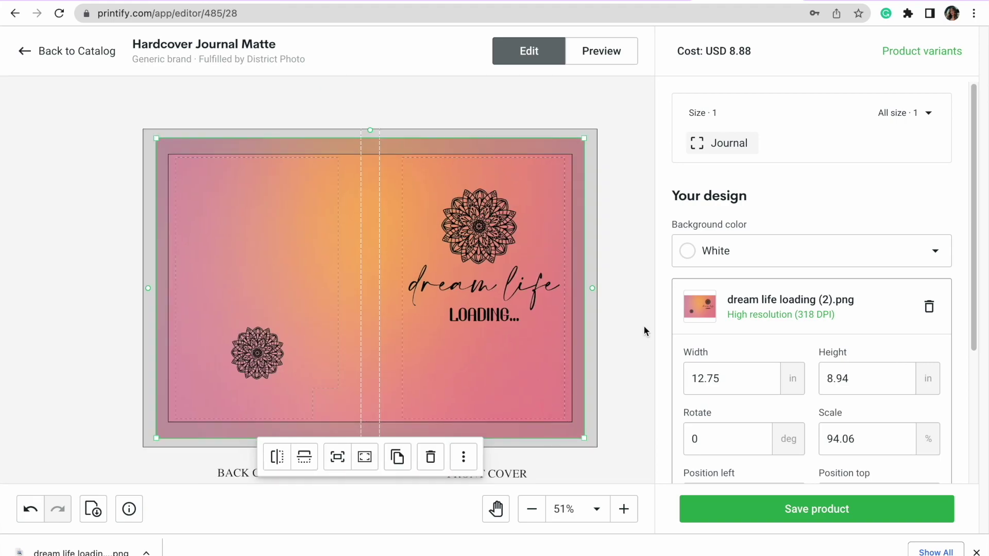
Try Light brown as the background color behind the cover image, and return it to White.
left_click(755, 249)
left_click(757, 200)
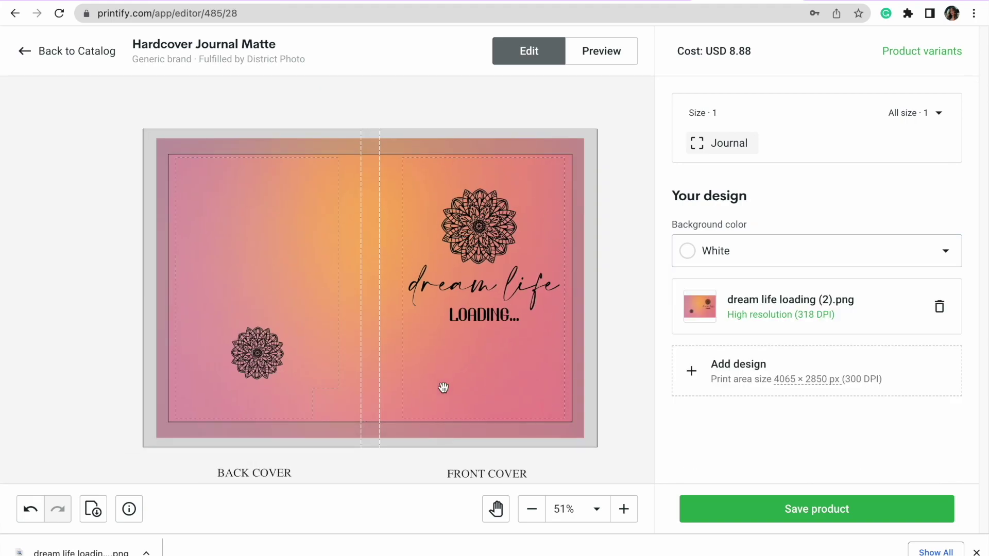
left_click(702, 263)
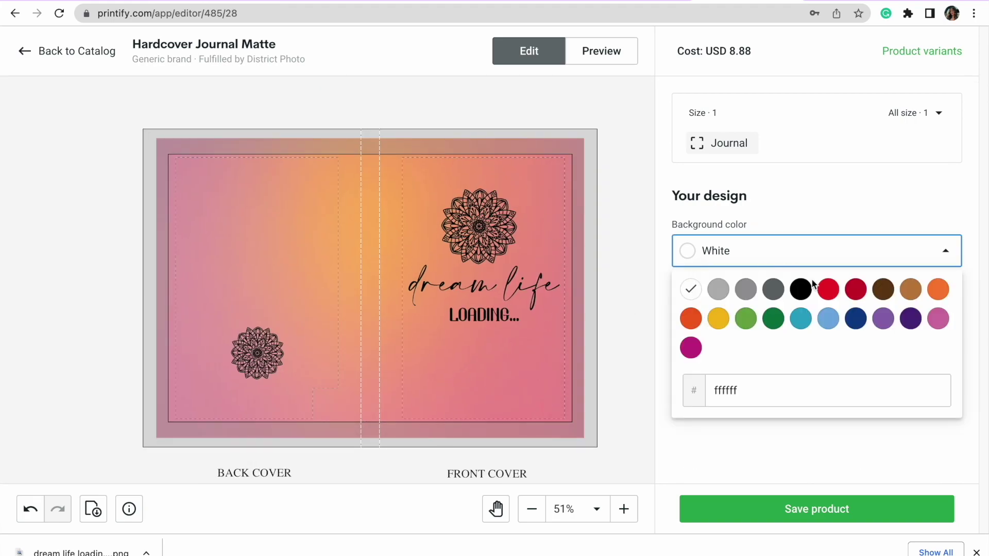
left_click(911, 289)
left_click(819, 250)
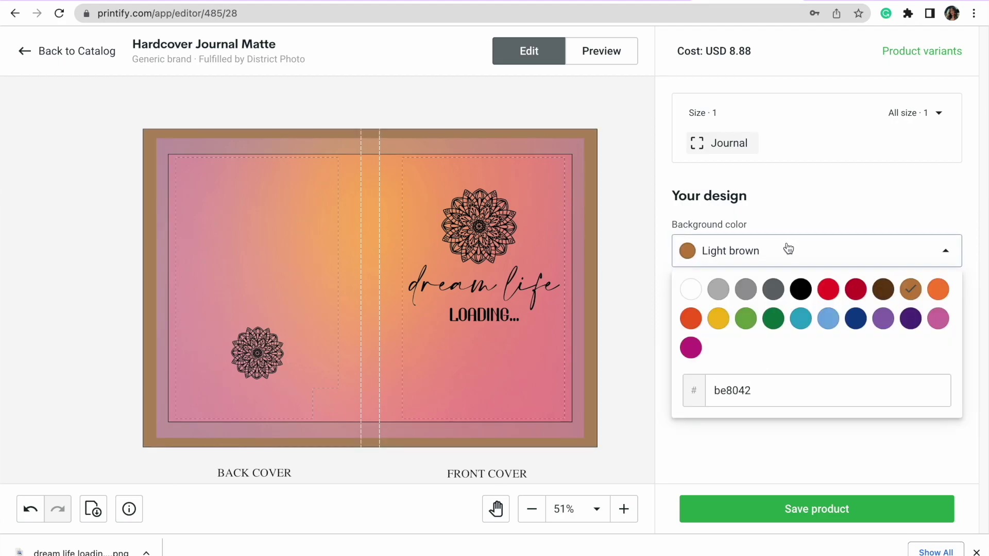
left_click(691, 347)
Preview the journal mockup and check its Front, Cover and Inside views.
left_click(601, 50)
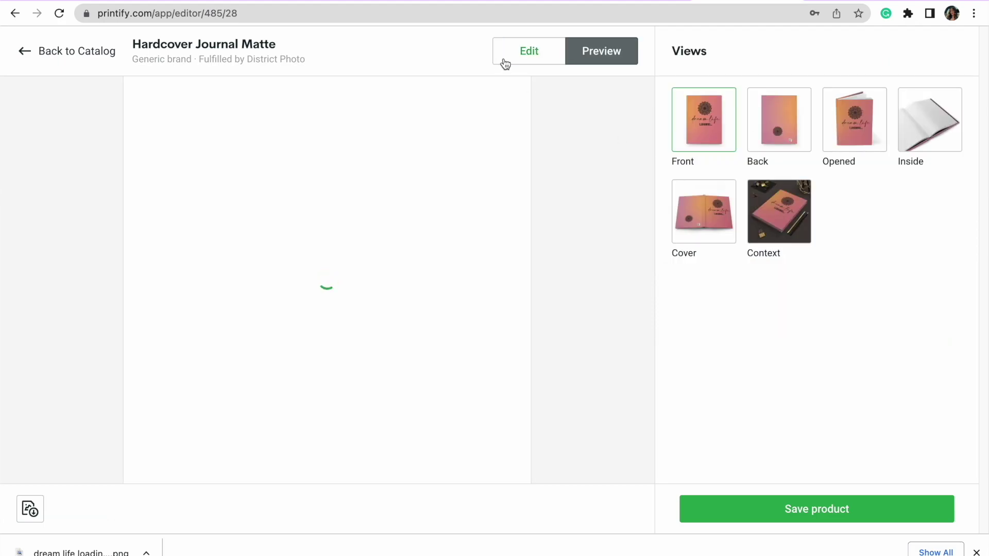
left_click(505, 61)
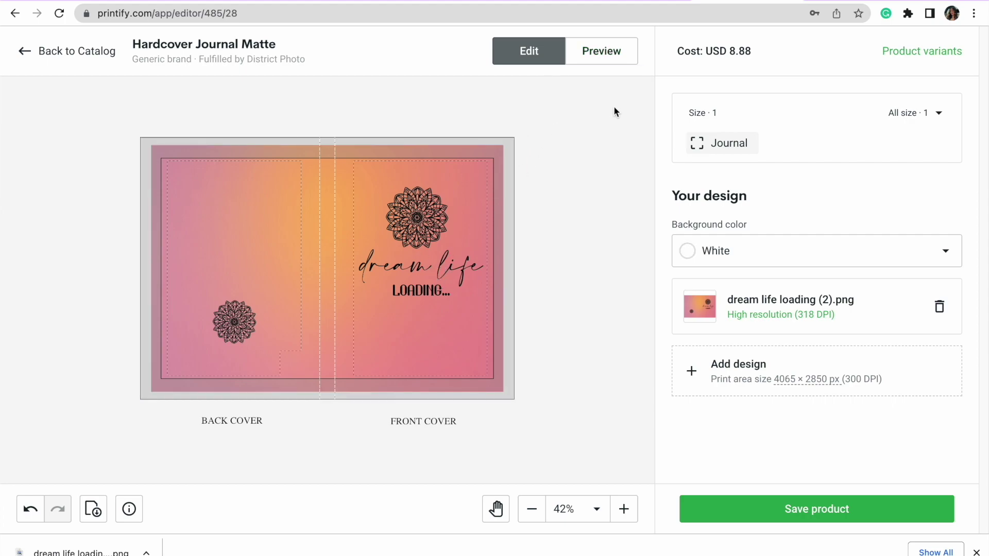
left_click(605, 59)
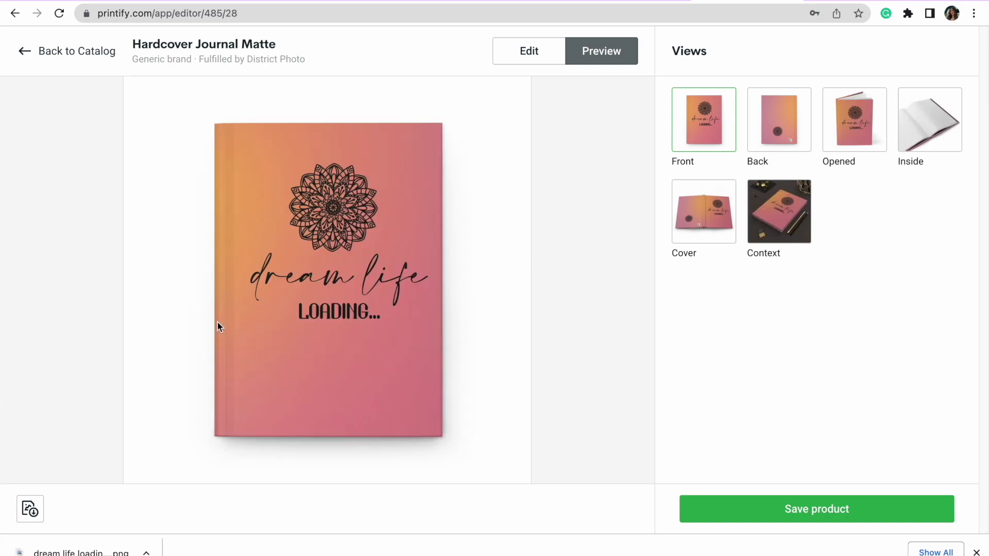
left_click(976, 552)
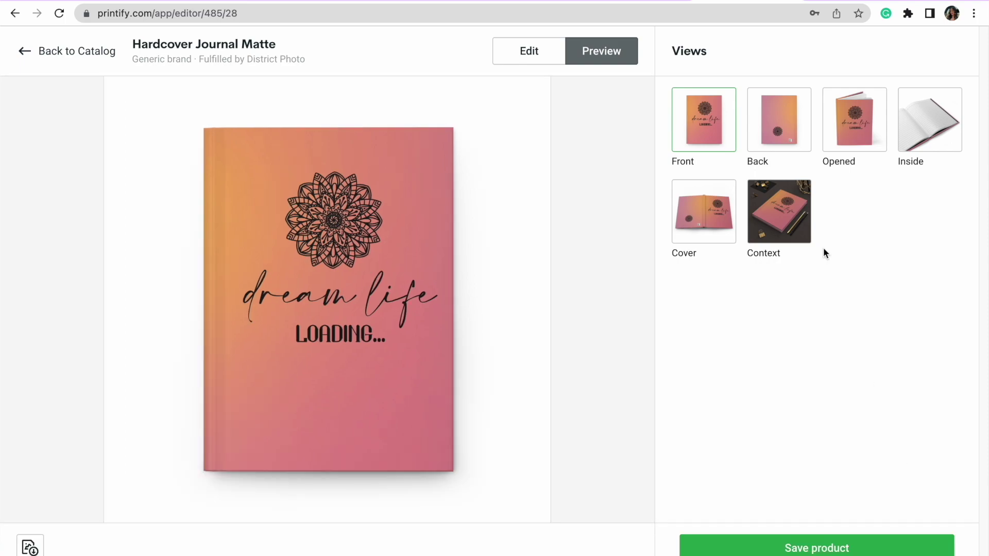
left_click(704, 214)
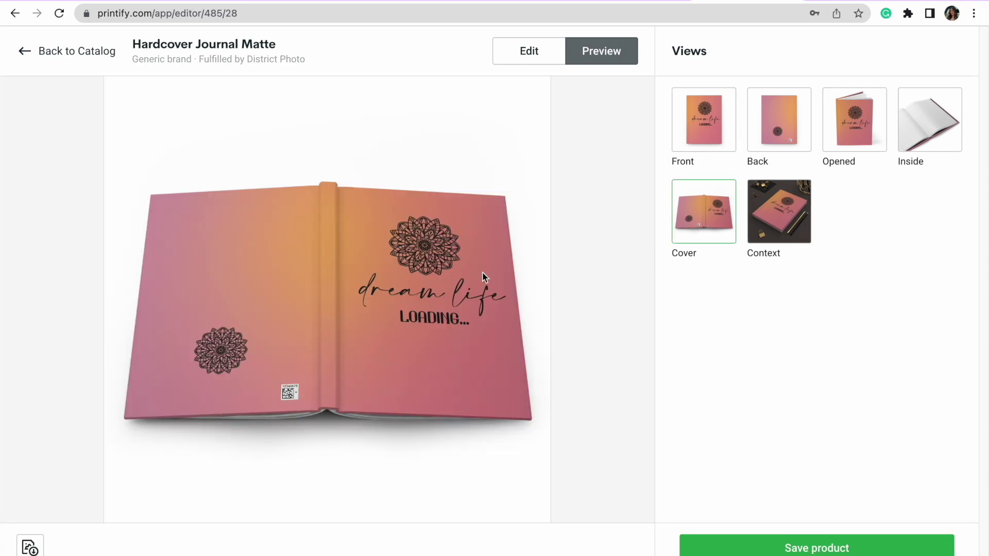
left_click(722, 130)
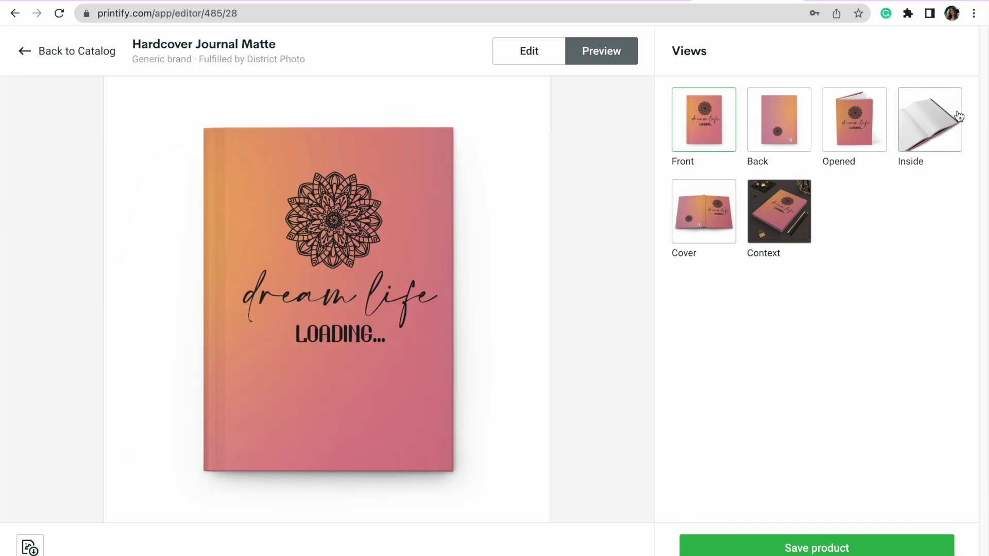
left_click(949, 113)
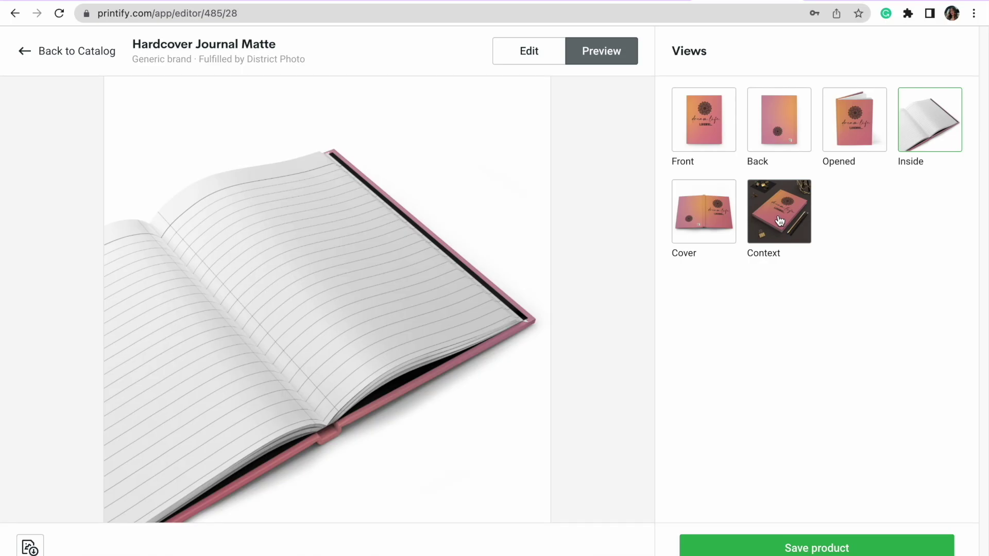
left_click(706, 155)
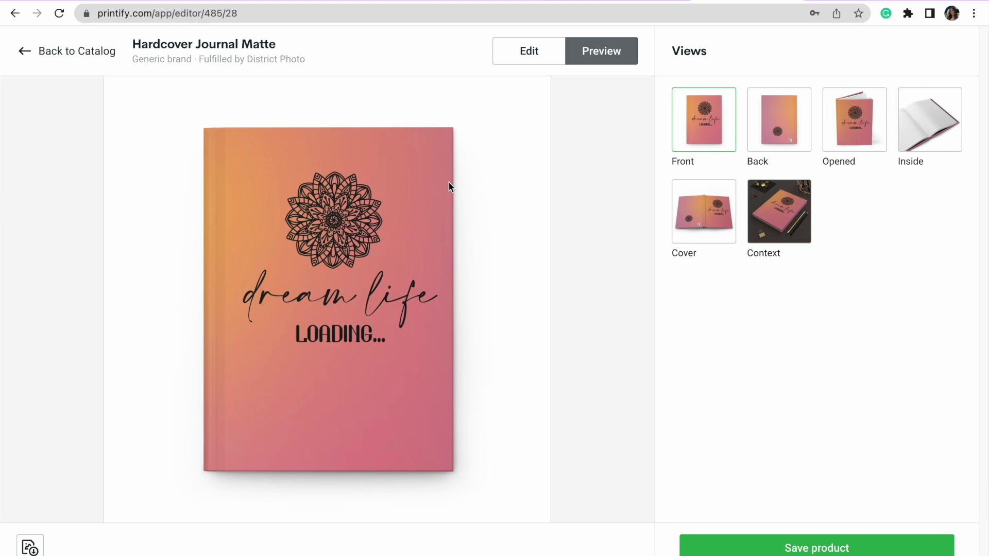
Save the journal product and go to the description and shipping sections of its product details.
left_click(817, 548)
scroll(606, 265, "down", 5)
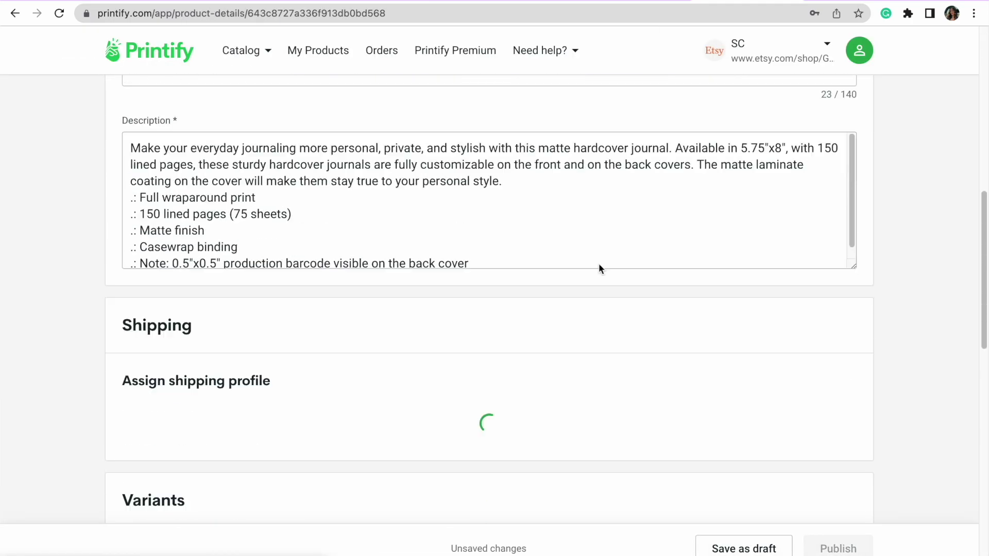
Review the journal's mockup views, title and description in its product details.
scroll(846, 214, "down", 5)
scroll(967, 133, "up", 10)
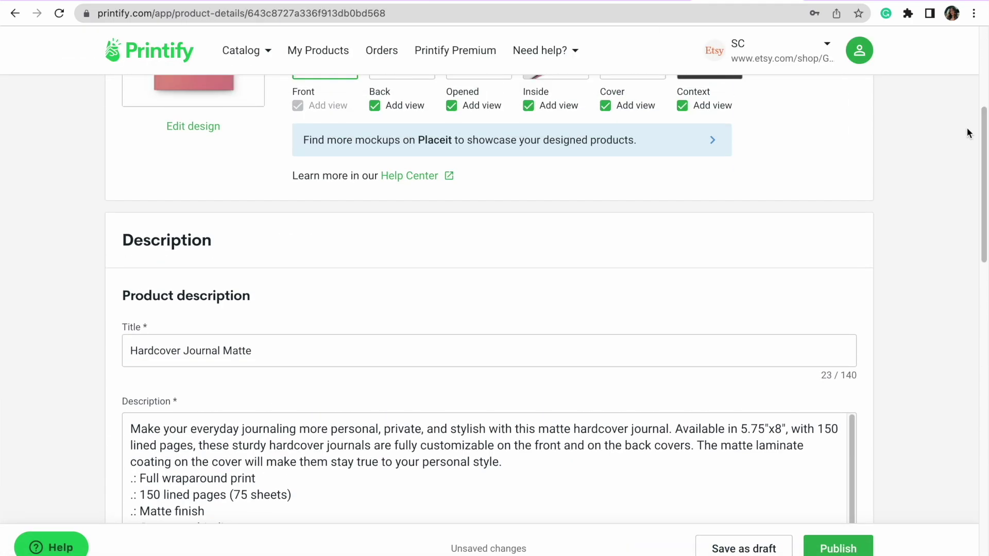
left_click_drag(979, 136, 980, 90)
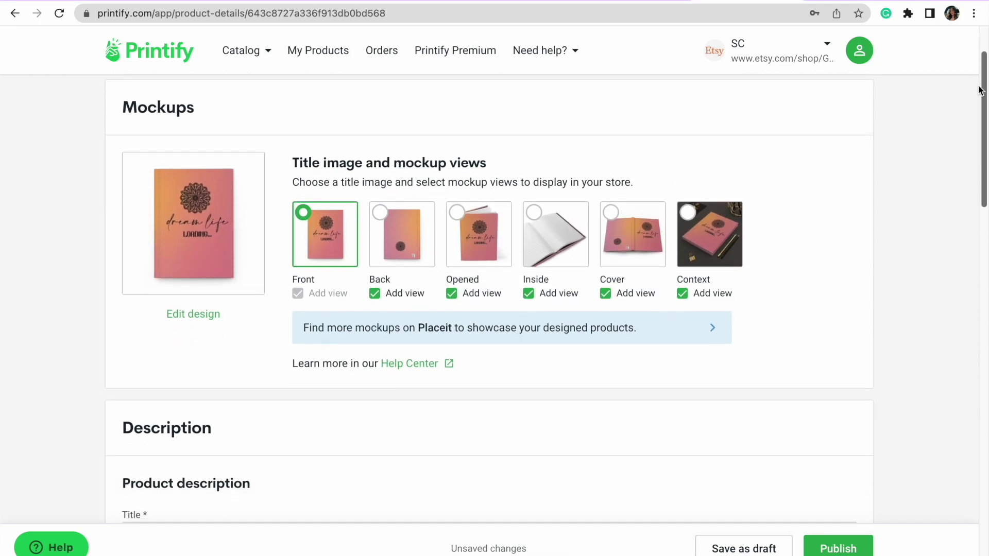
scroll(980, 90, "down", 4)
triple_click(514, 350)
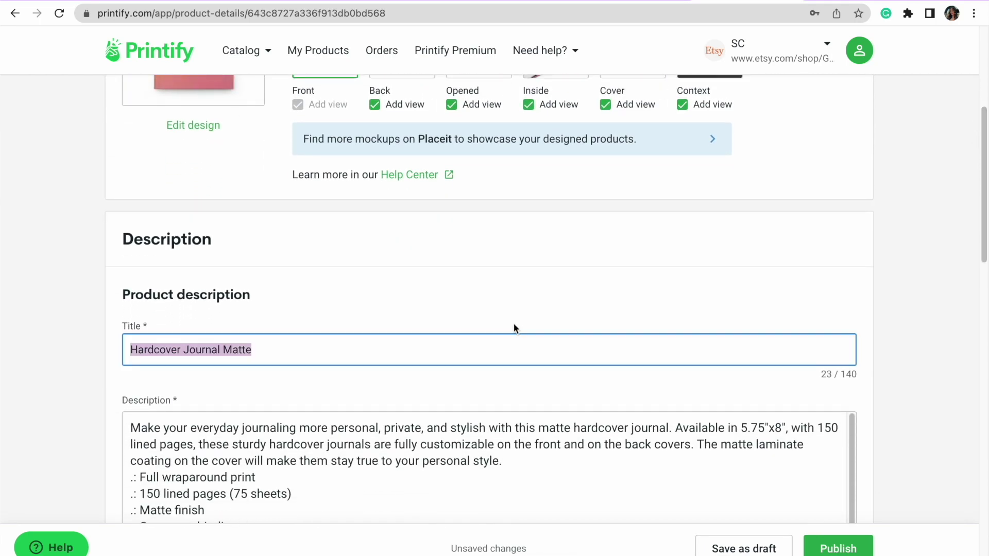
left_click(515, 328)
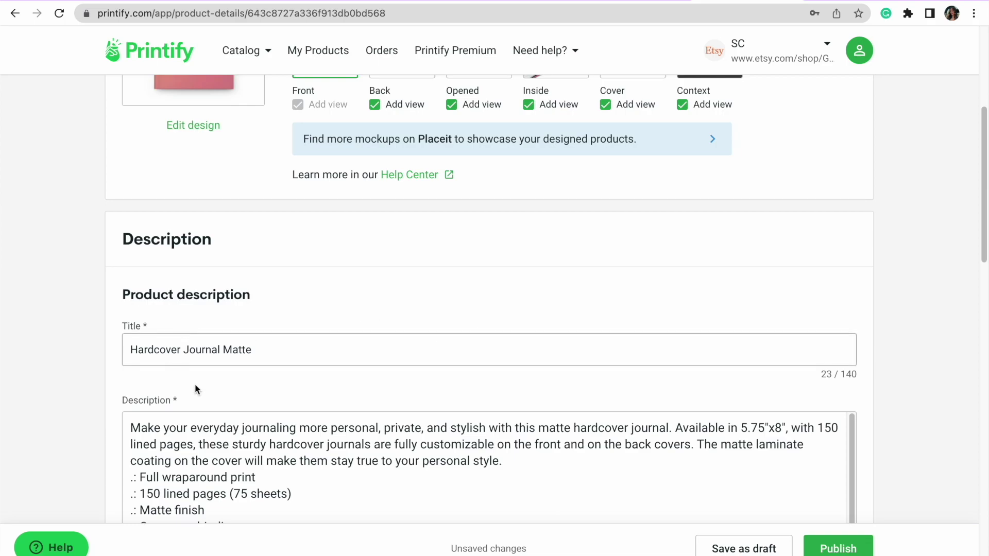
left_click(304, 335)
left_click_drag(77, 344, 257, 366)
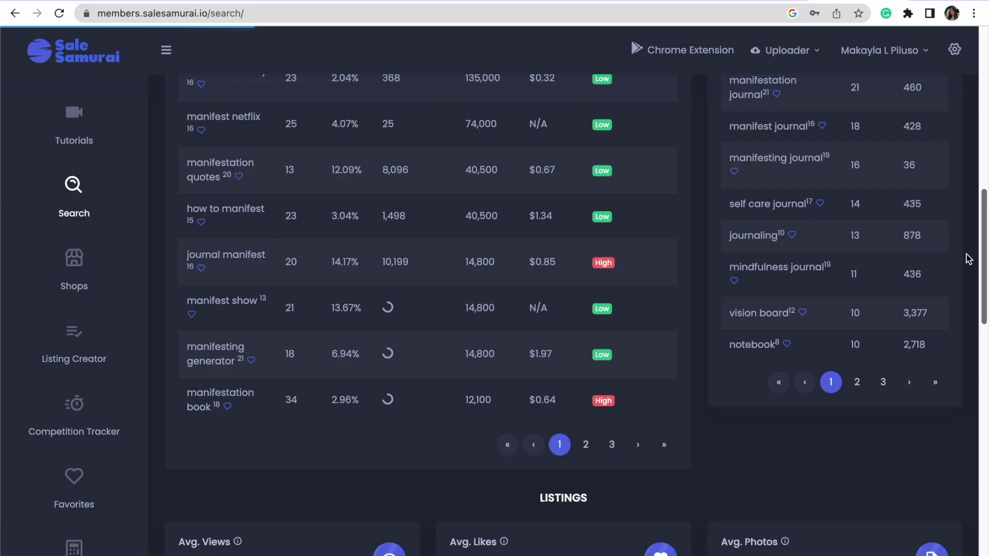
Examine Sale Samurai's manifestation keyword suggestions and journal tags, comparing their search volume and competition.
scroll(965, 237, "up", 3)
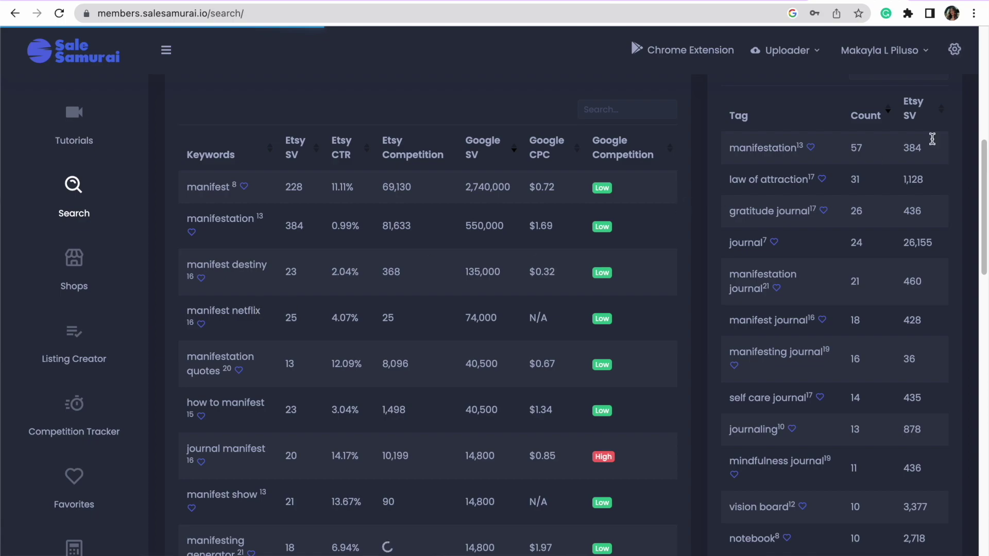
scroll(984, 148, "up", 2)
scroll(984, 147, "down", 1)
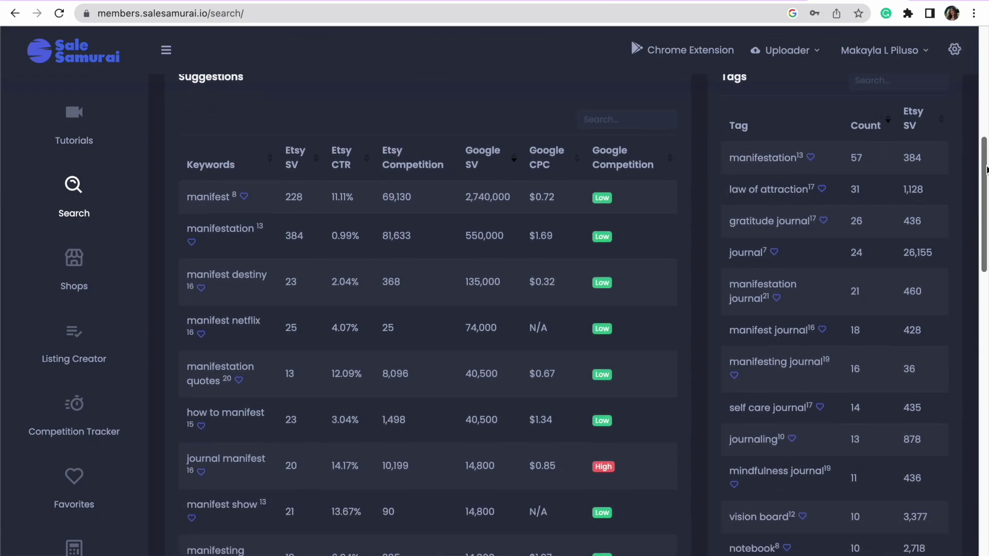
scroll(870, 309, "down", 4)
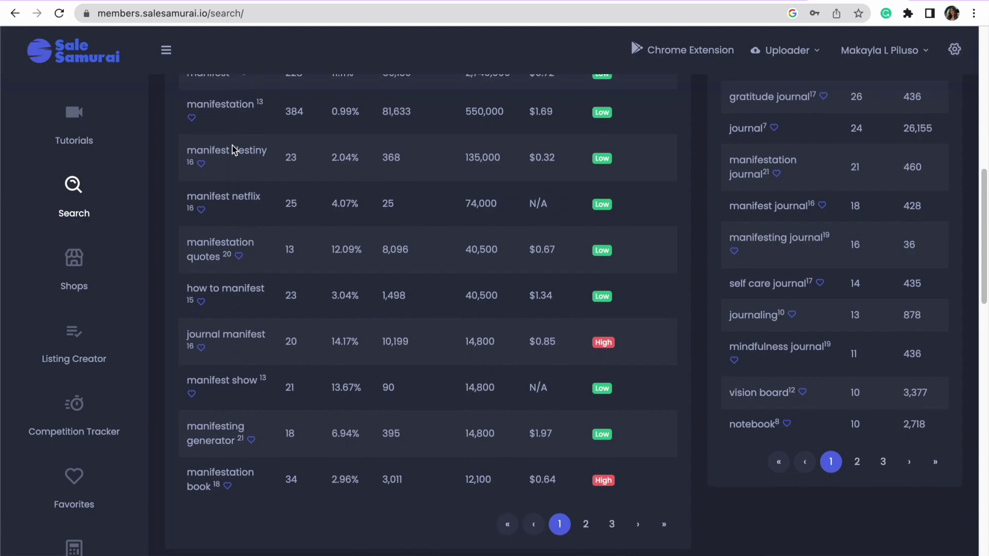
left_click_drag(281, 250, 420, 260)
left_click(442, 260)
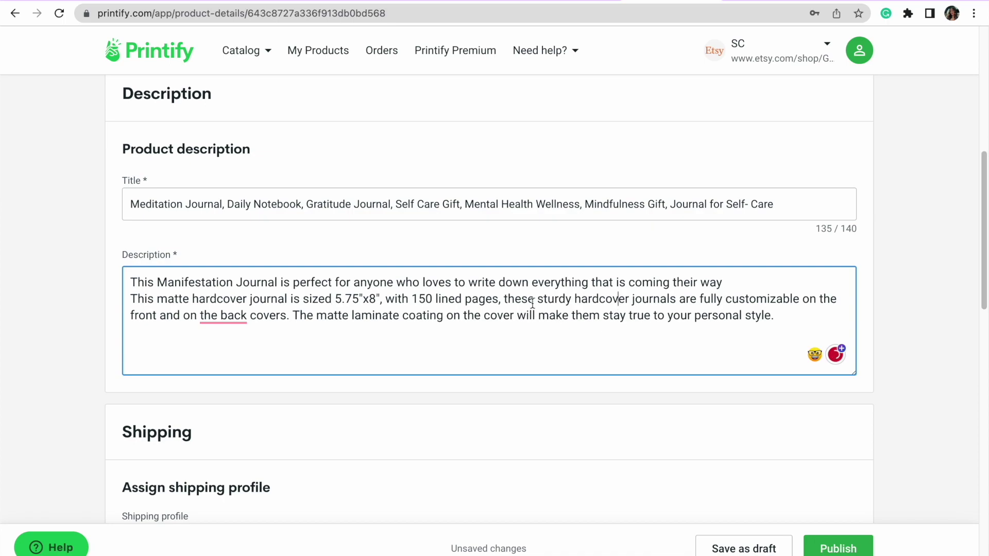
In the Printify description, remove the clause about customizable covers and add the line "please allow 2-5 business days for your item to be created".
left_click_drag(504, 295, 291, 321)
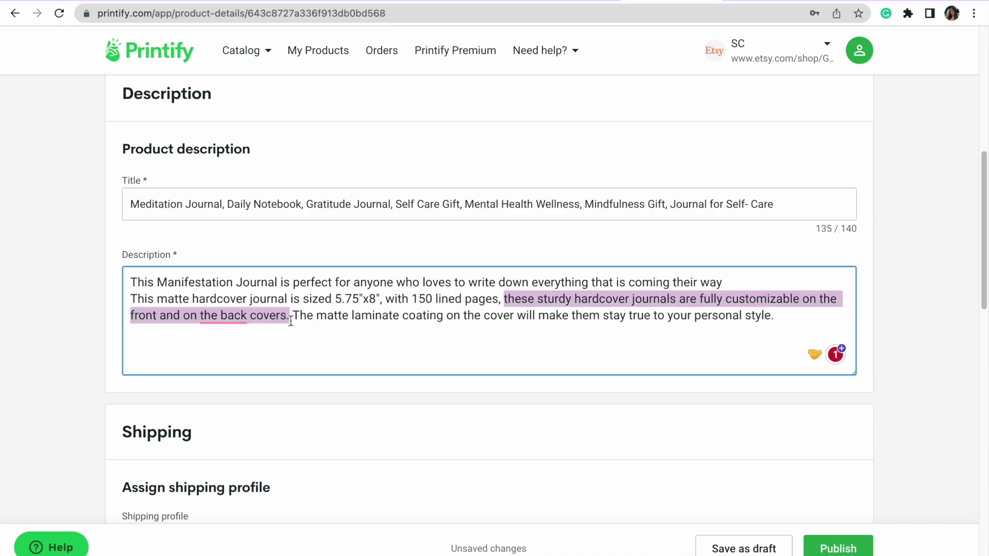
key("BackSpace")
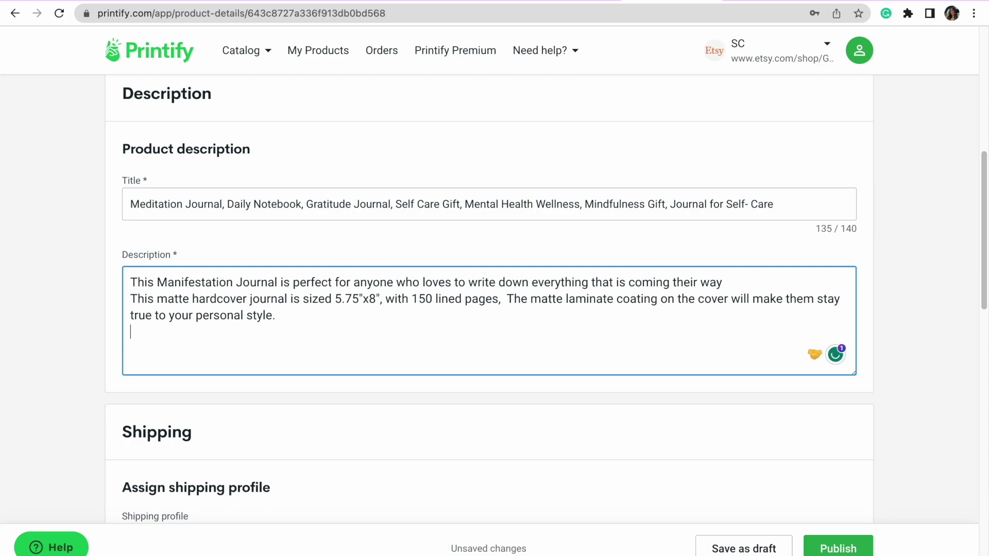
key("Return")
type("please allow 2-8 n")
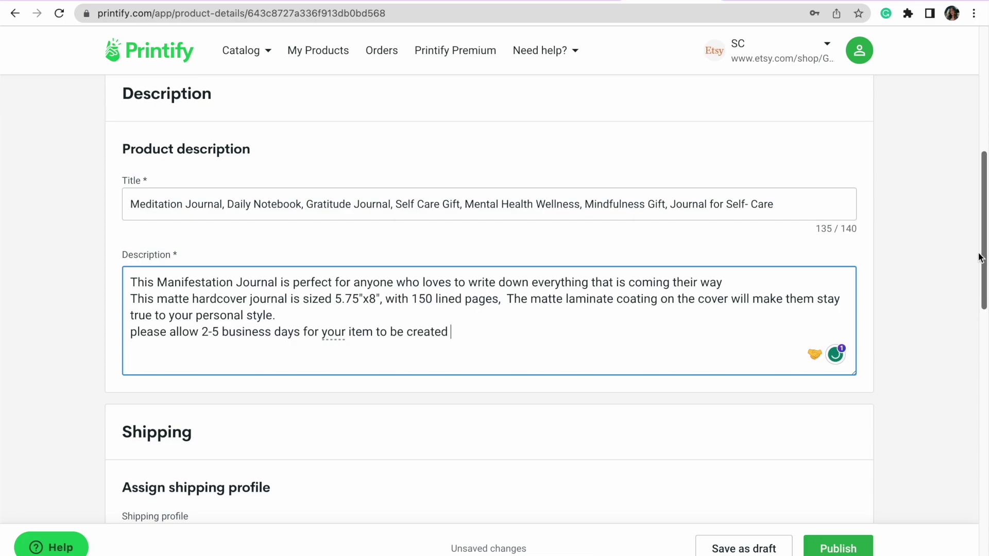
Go to the variant pricing section and hide the tips about customizing the table view.
left_click_drag(981, 256, 926, 375)
scroll(926, 375, "down", 3)
scroll(904, 418, "up", 1)
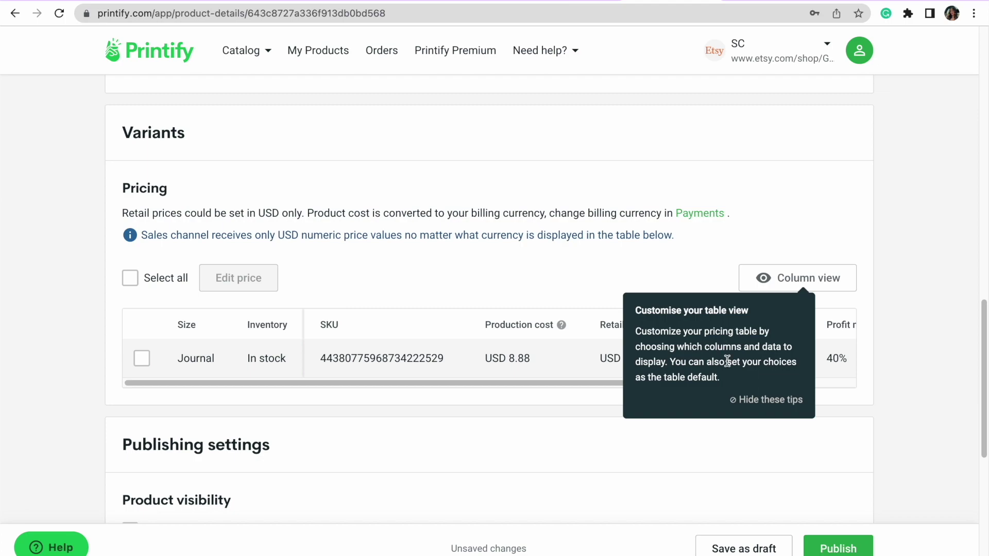
left_click(747, 401)
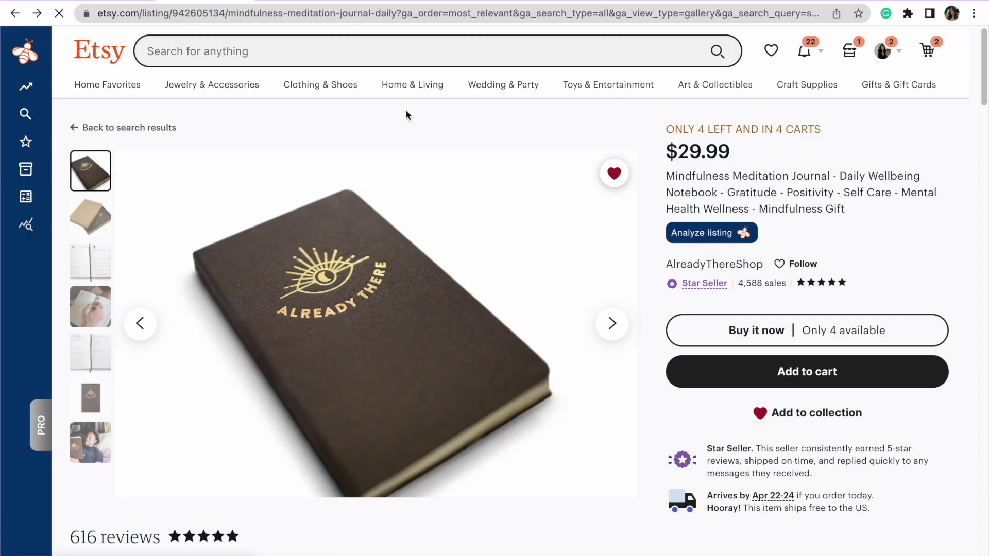
Return to Etsy's self care journal search results and compare the prices of similar journals.
key("alt+Left")
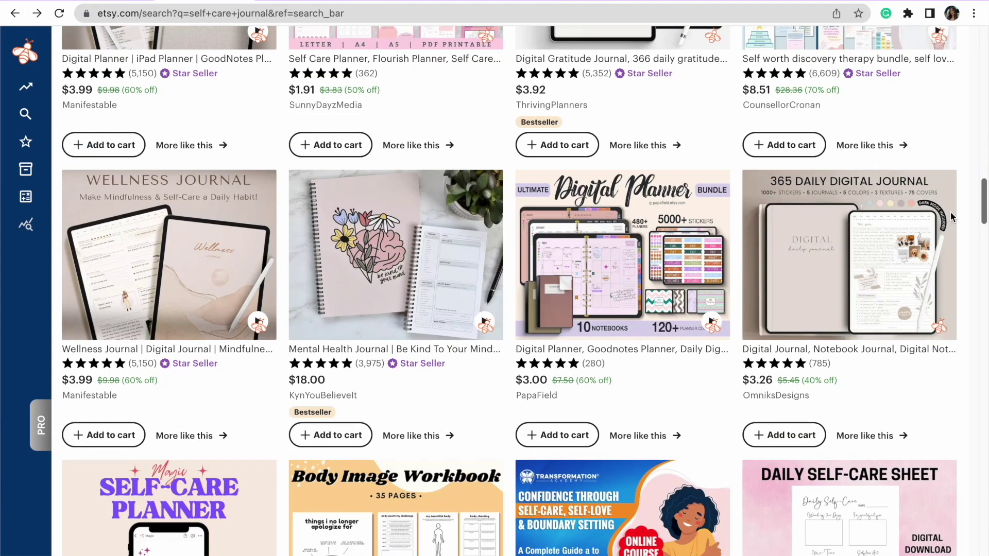
scroll(951, 216, "up", 1)
scroll(940, 222, "down", 9)
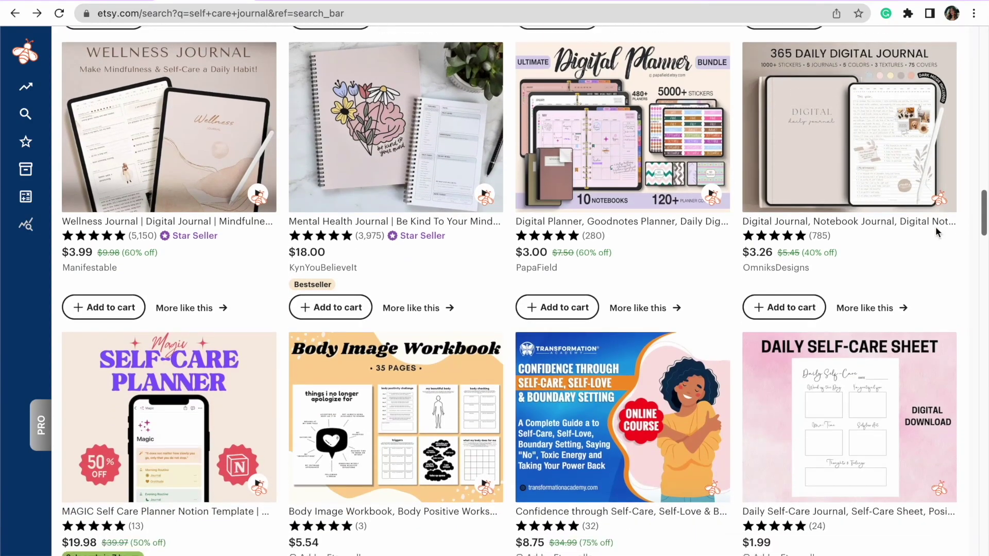
scroll(910, 258, "down", 15)
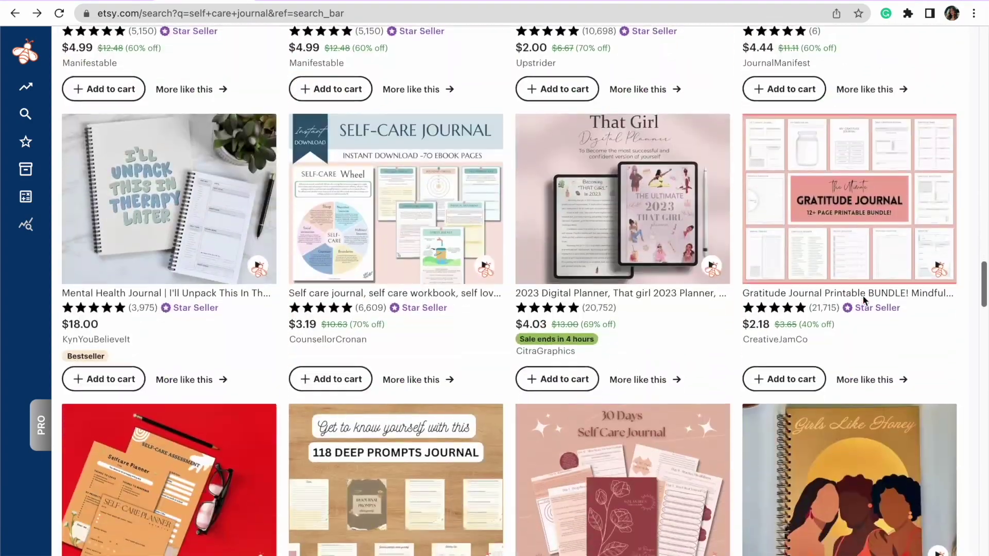
scroll(829, 326, "down", 14)
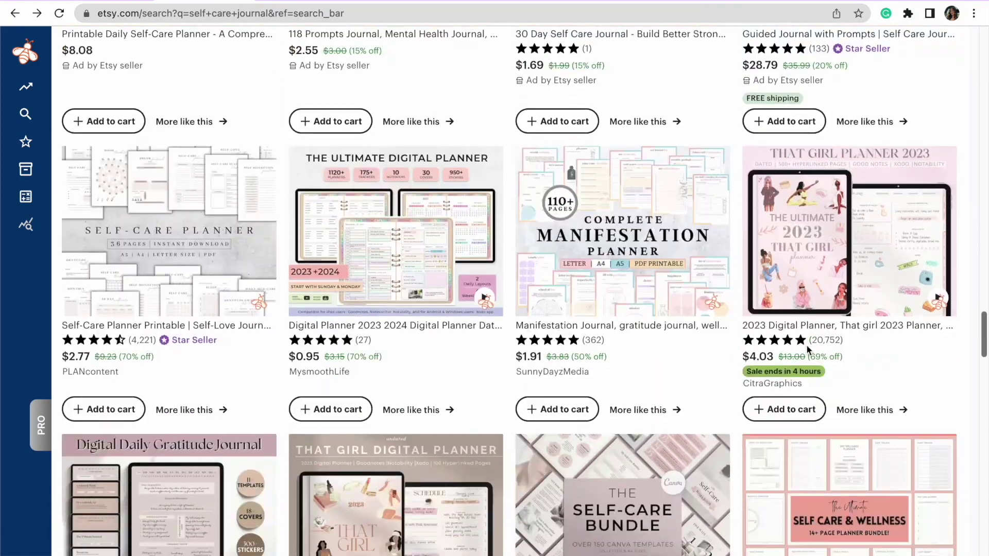
scroll(756, 396, "down", 14)
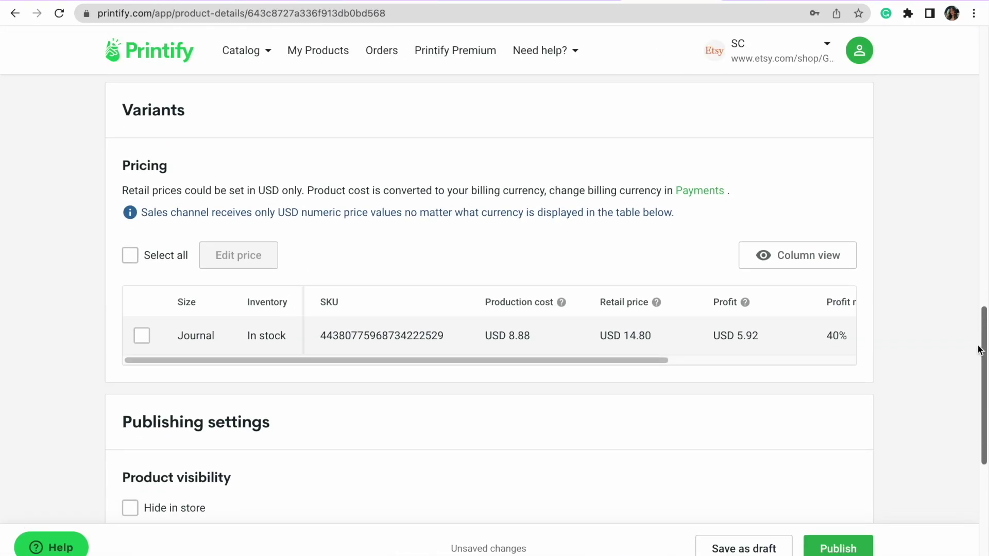
In Printify, select the Journal variant and set its retail price to USD 18.00.
scroll(963, 359, "down", 2)
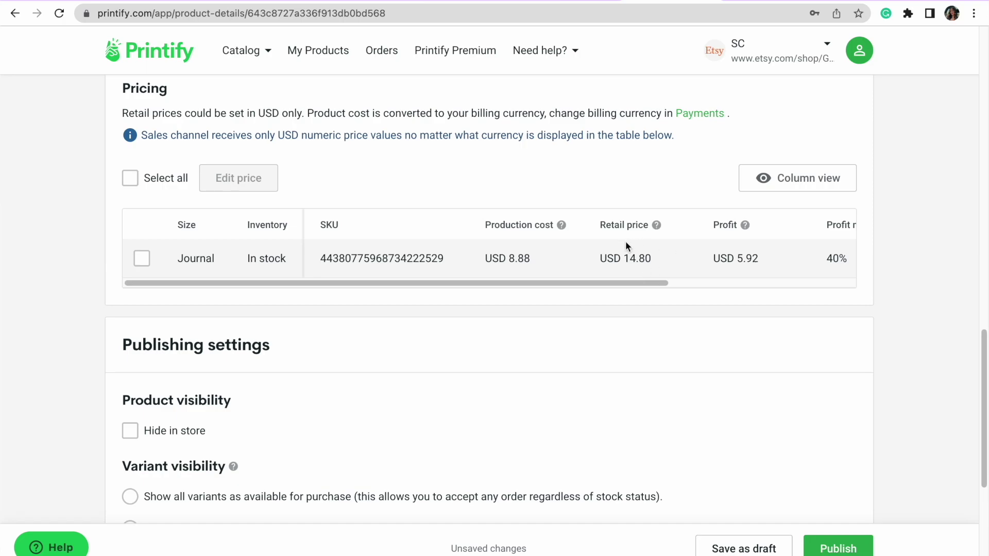
scroll(973, 410, "down", 4)
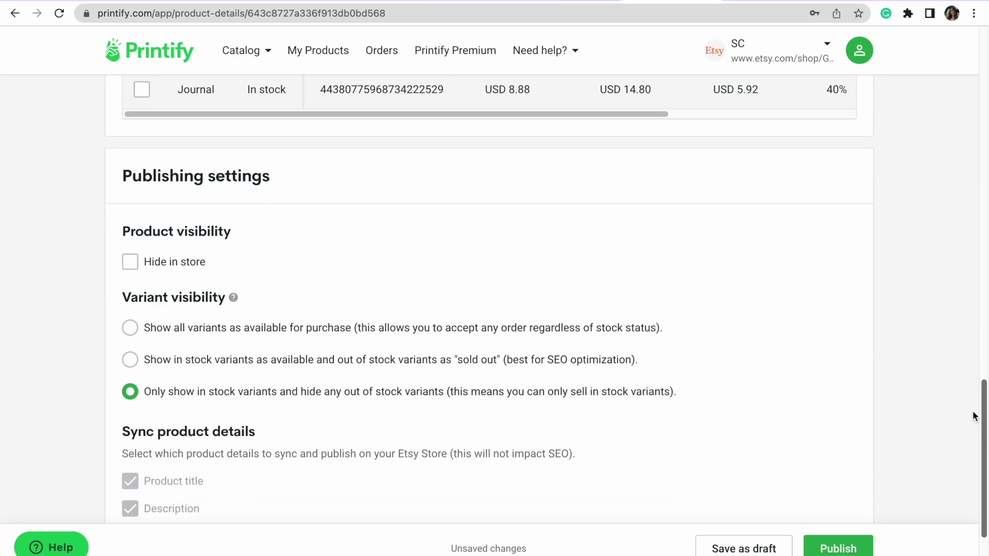
scroll(971, 412, "up", 4)
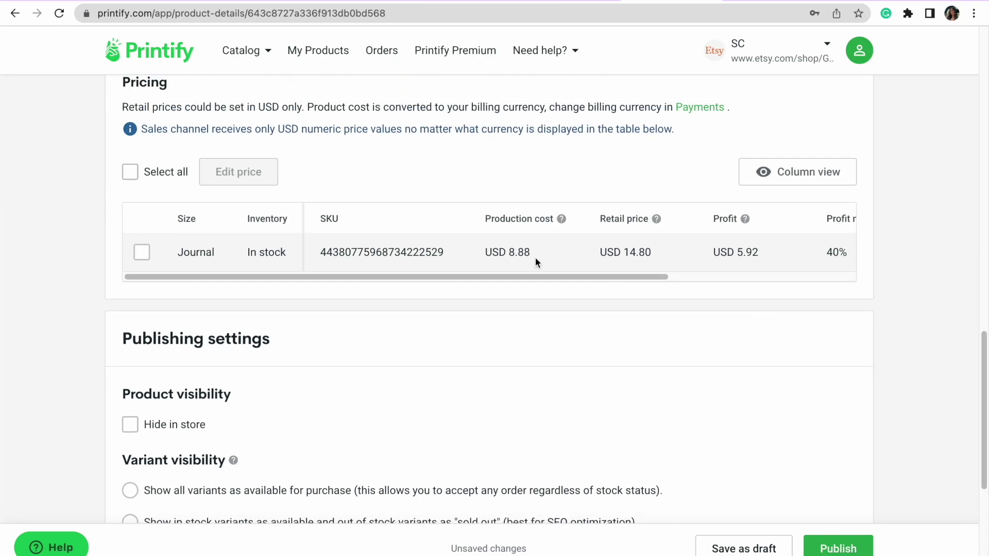
left_click(142, 252)
left_click_drag(552, 278, 579, 270)
left_click(624, 251)
type("18.00")
left_click(919, 399)
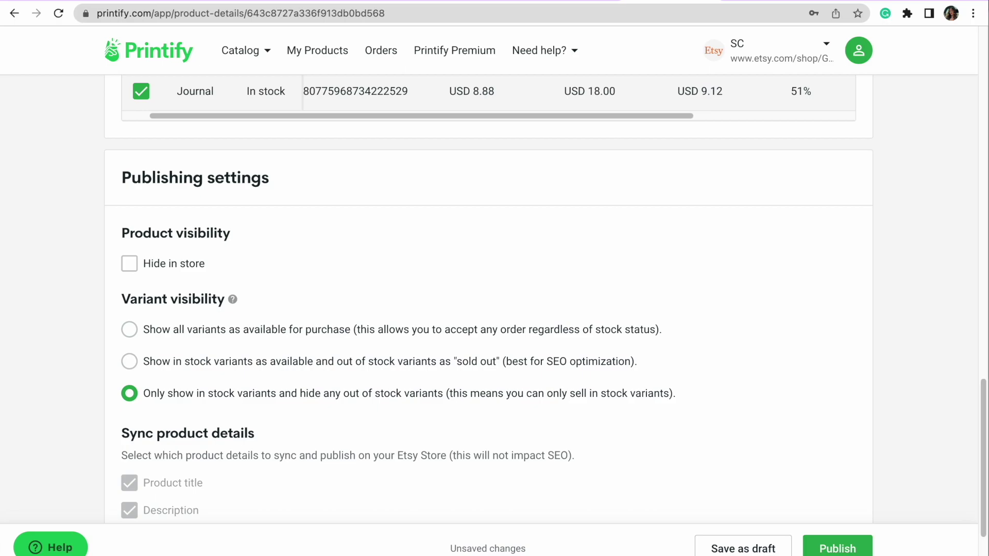
Check the publishing settings and publish the journal product to the connected Etsy store.
scroll(968, 401, "down", 2)
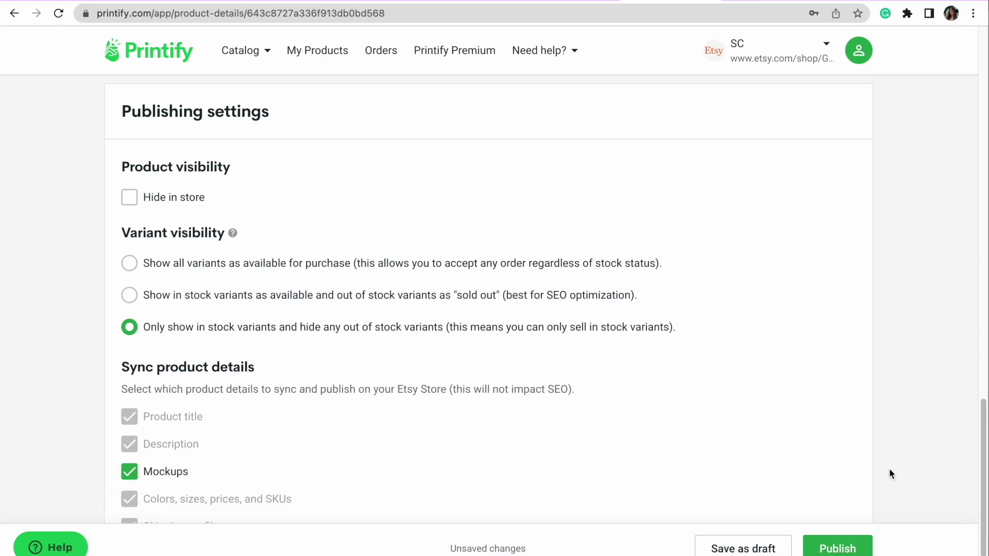
left_click(836, 549)
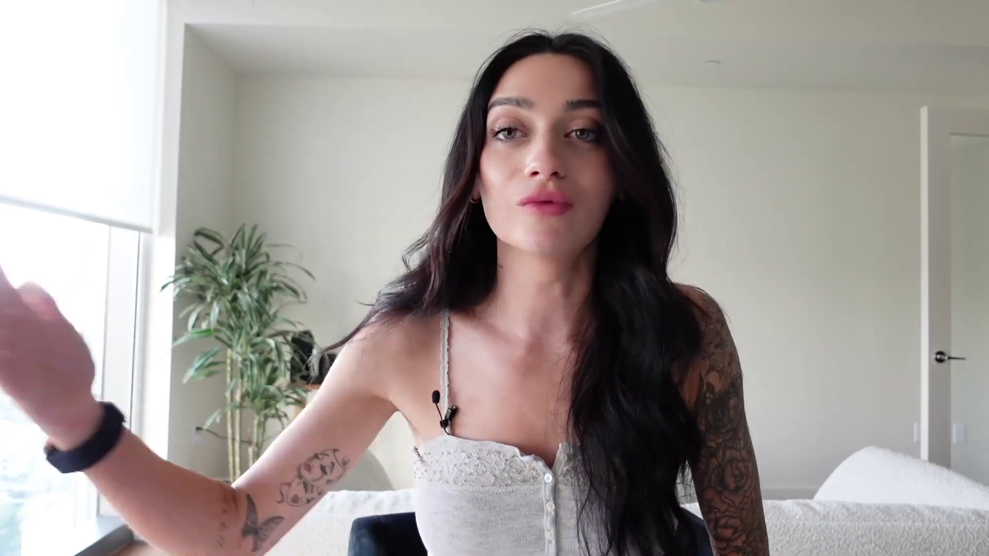